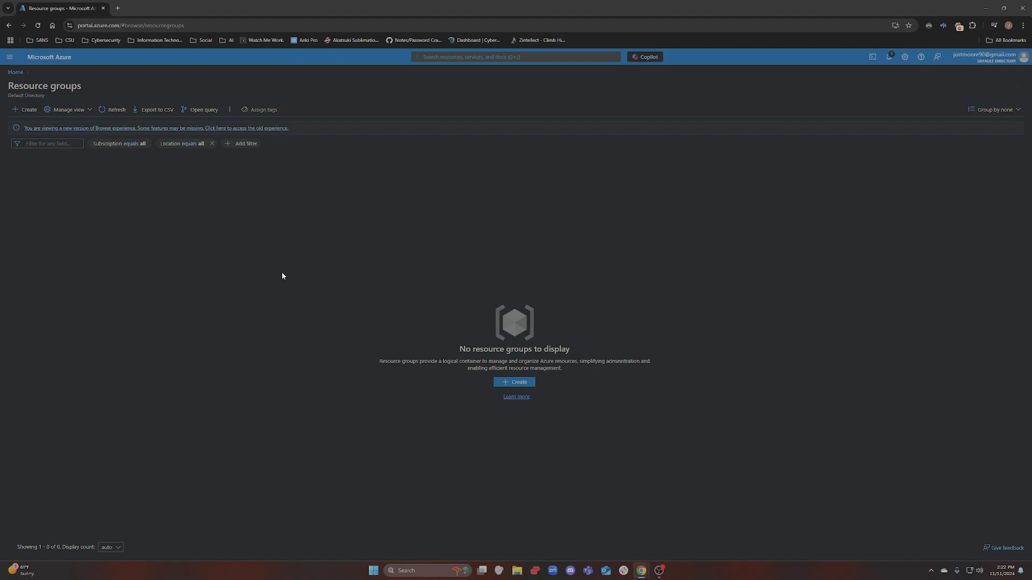
# Open the Resource groups service from the Azure home page and start a new resource group
pyautogui.click(15, 72)
pyautogui.click(469, 58)
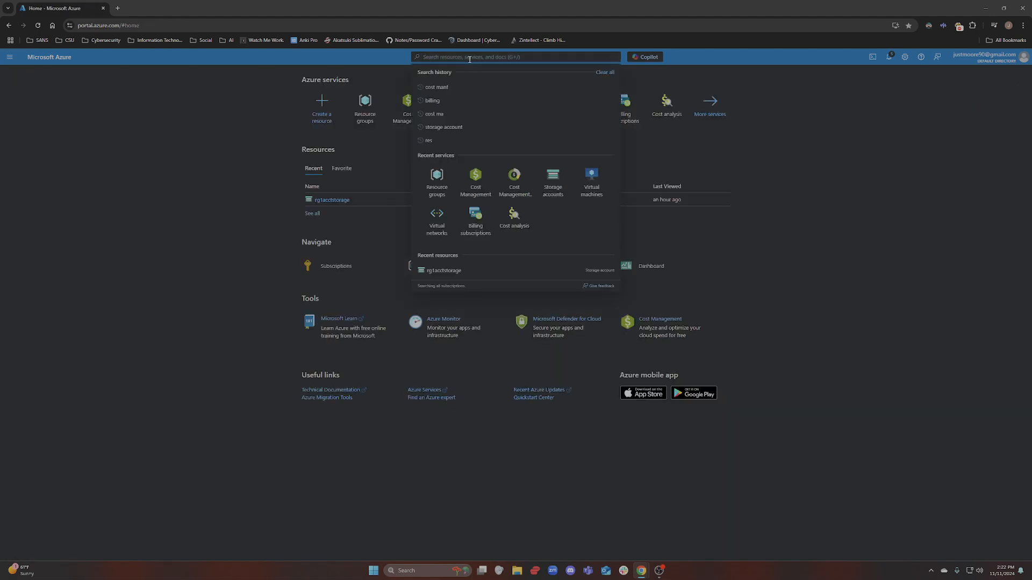
pyautogui.write('resou')
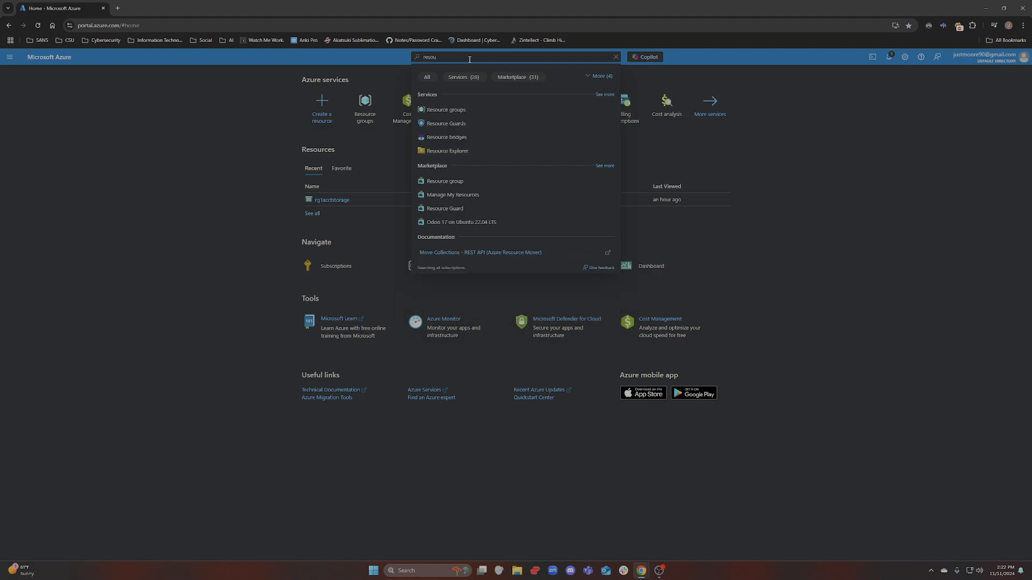
pyautogui.click(450, 111)
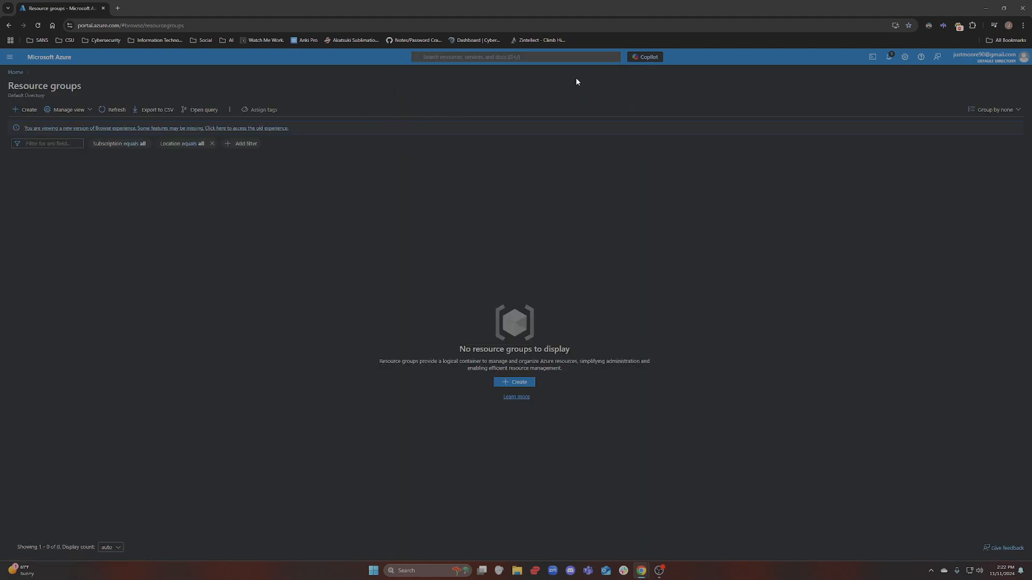
pyautogui.click(514, 382)
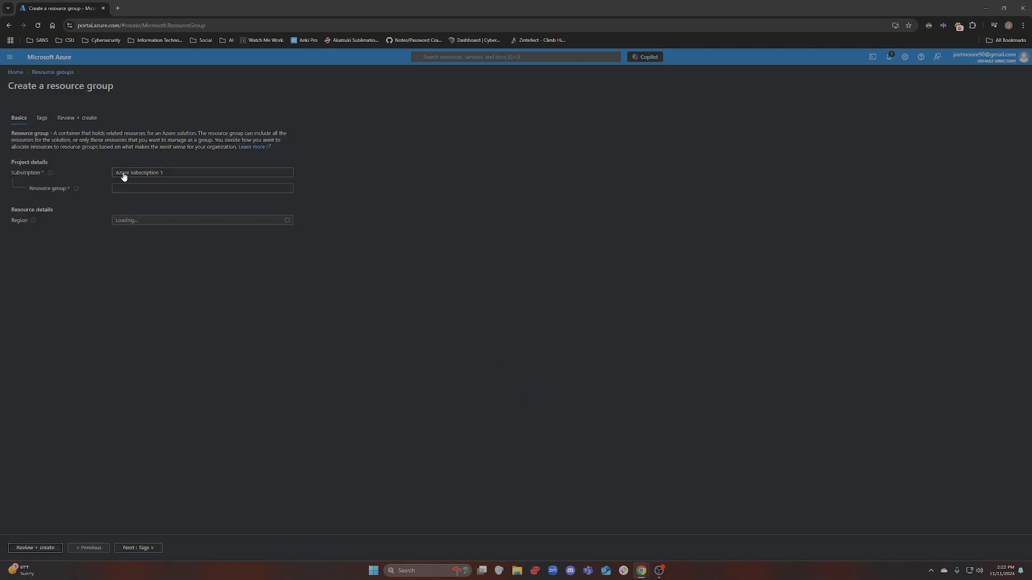
# Name it RG-Network-Lab in region (US) West US 2, then review and create it
pyautogui.click(129, 192)
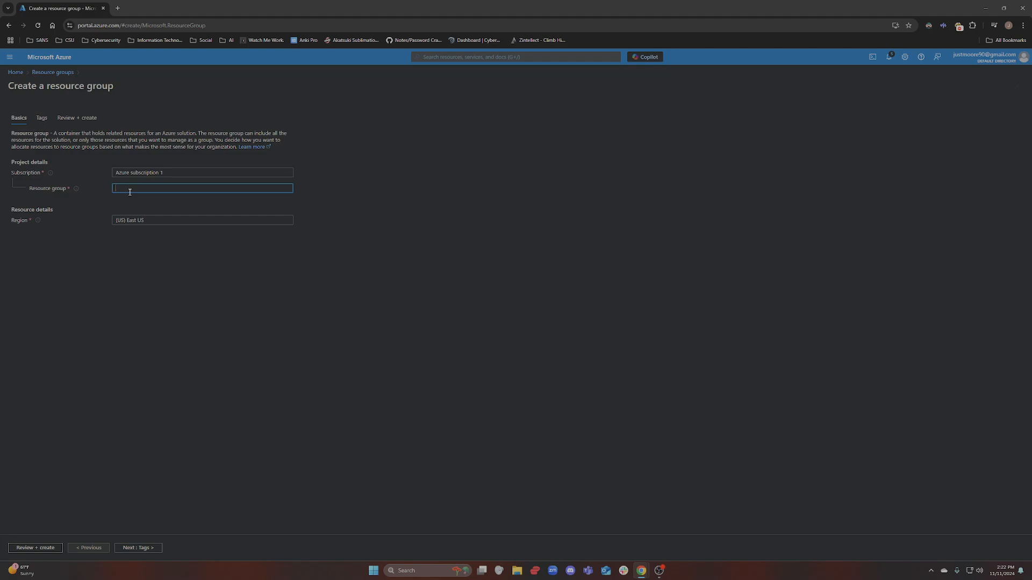
pyautogui.write('RG-Network-Lab')
pyautogui.click(147, 225)
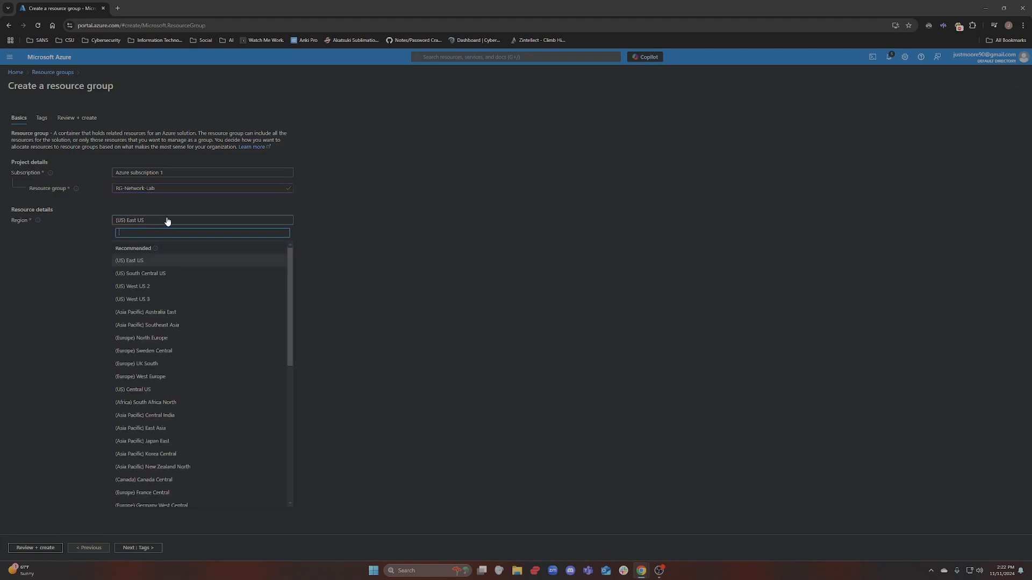
pyautogui.click(160, 286)
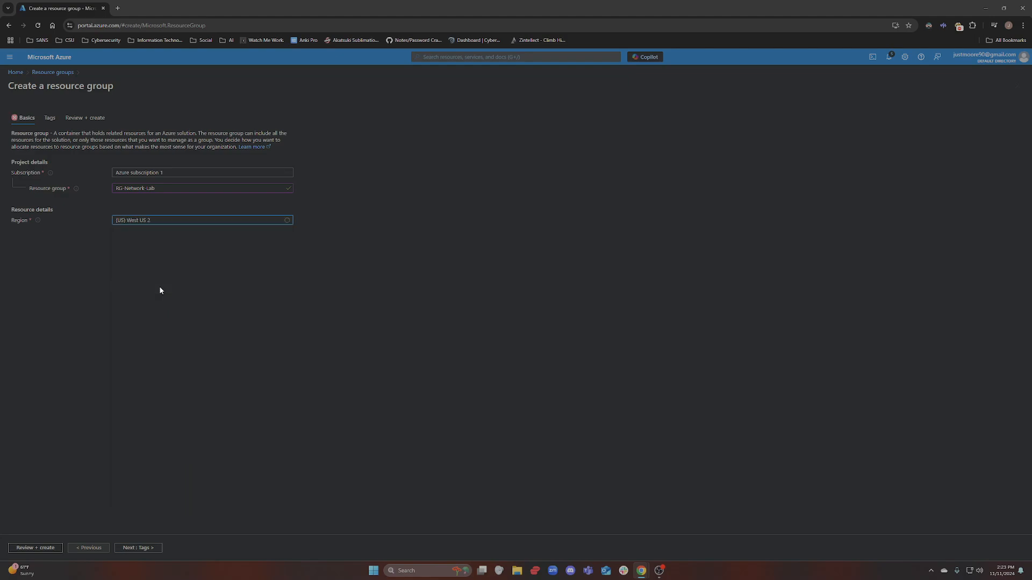
pyautogui.click(133, 552)
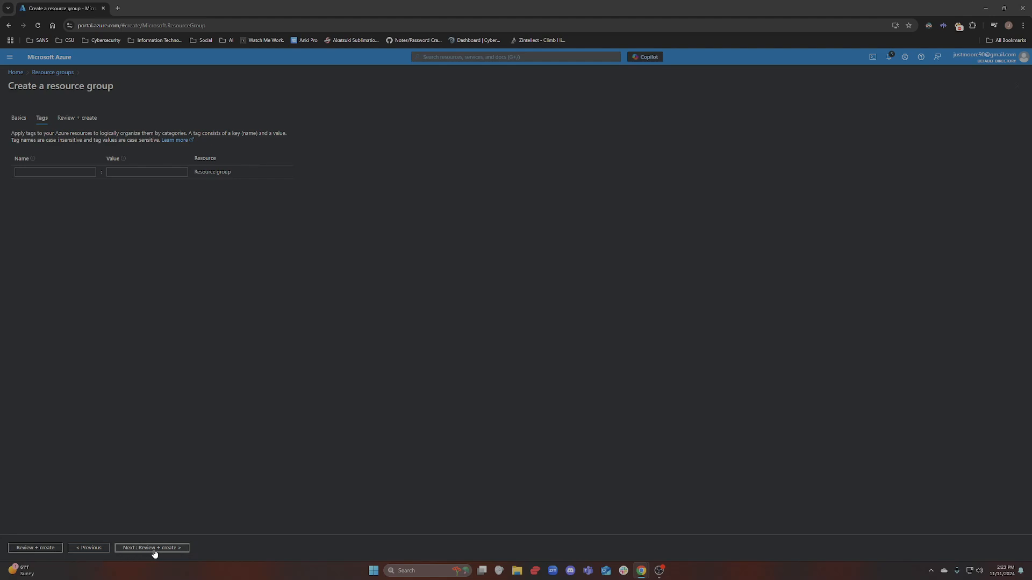
pyautogui.click(153, 549)
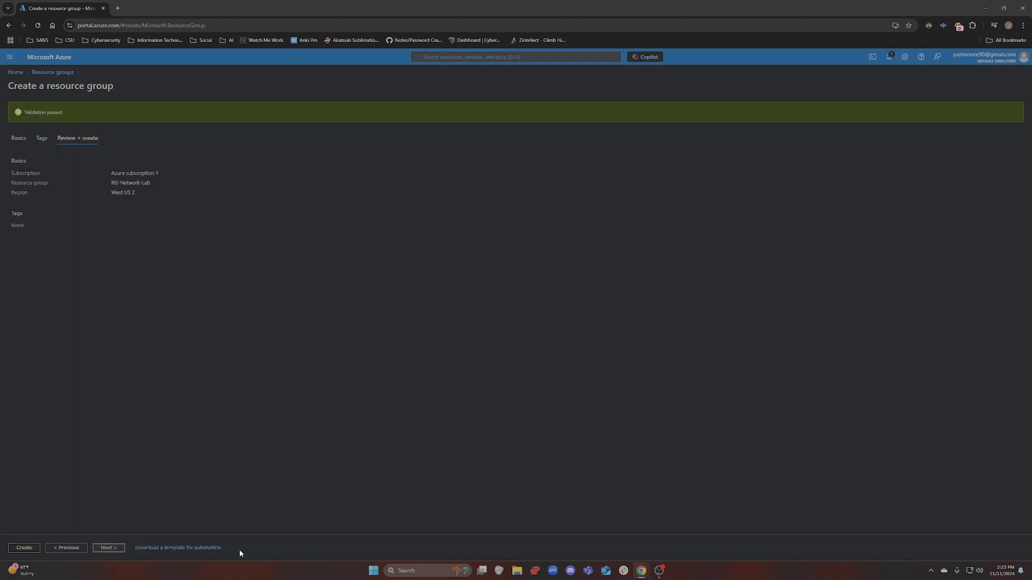
pyautogui.click(24, 547)
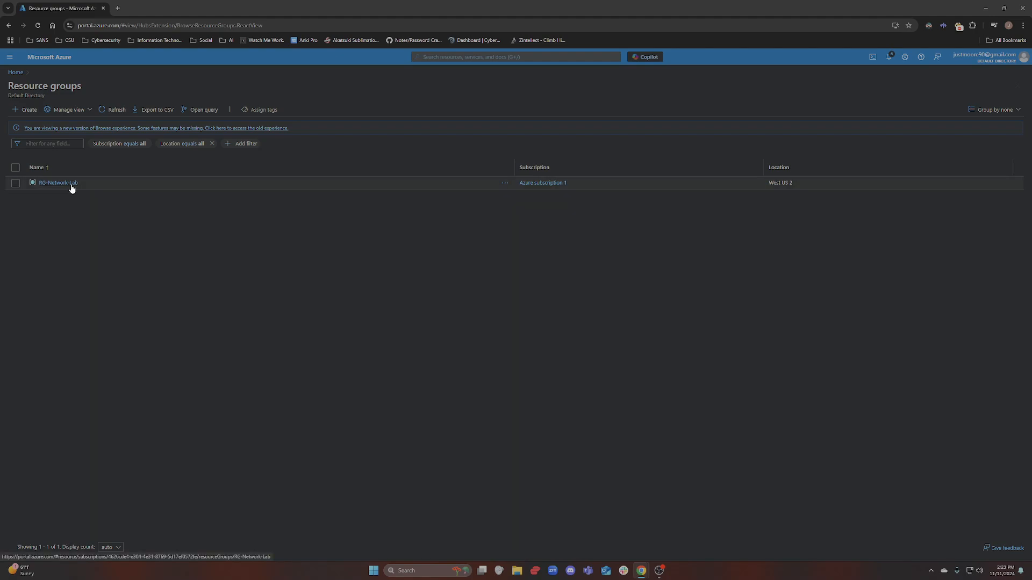
# Search for 'virtual', open Virtual machines, and expand the Create menu
pyautogui.click(454, 58)
pyautogui.write('virtual')
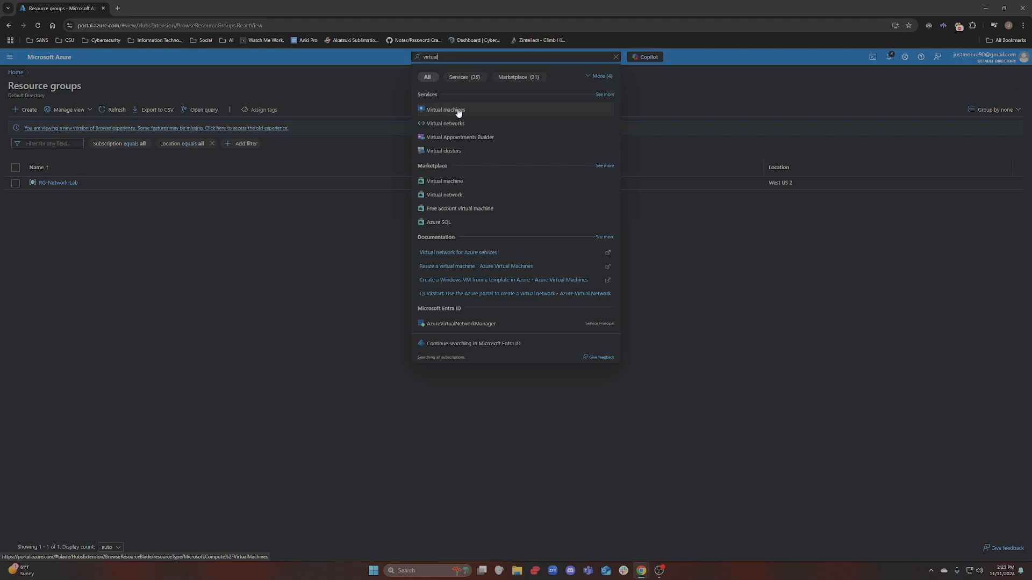
pyautogui.click(458, 110)
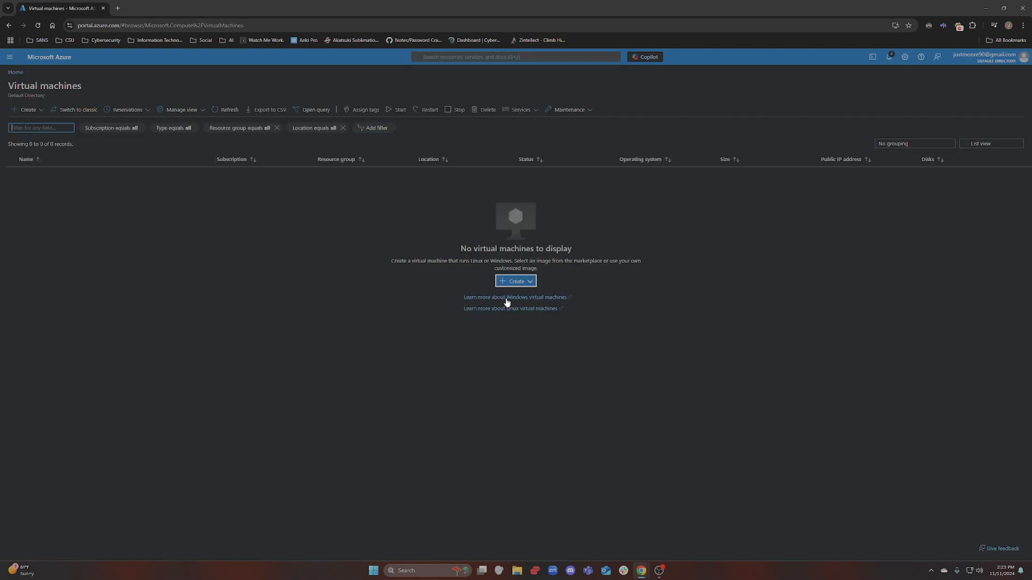
pyautogui.click(531, 283)
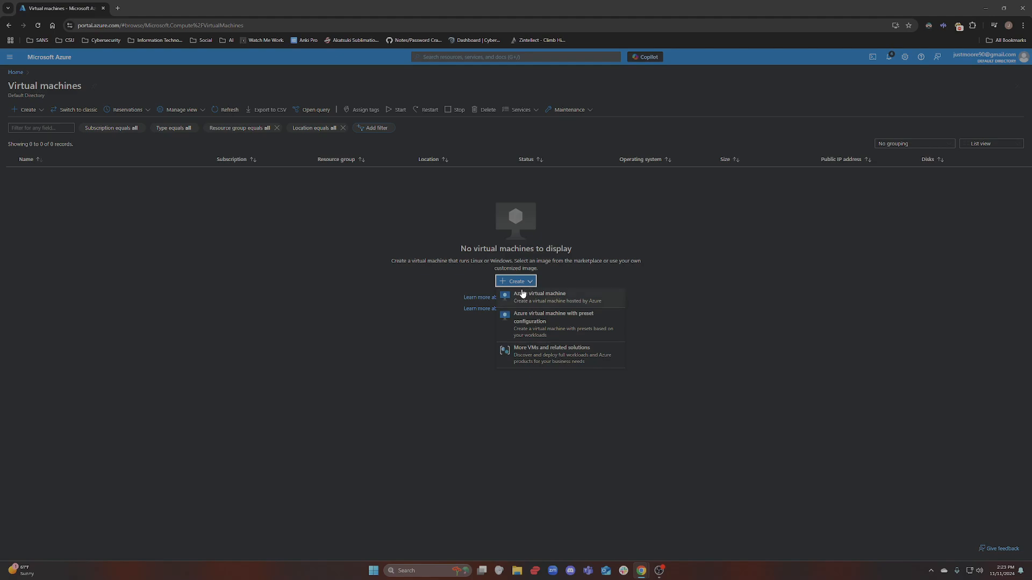
# Start an Azure virtual machine named windows10-vm in resource group RG-Network-Lab
pyautogui.click(537, 300)
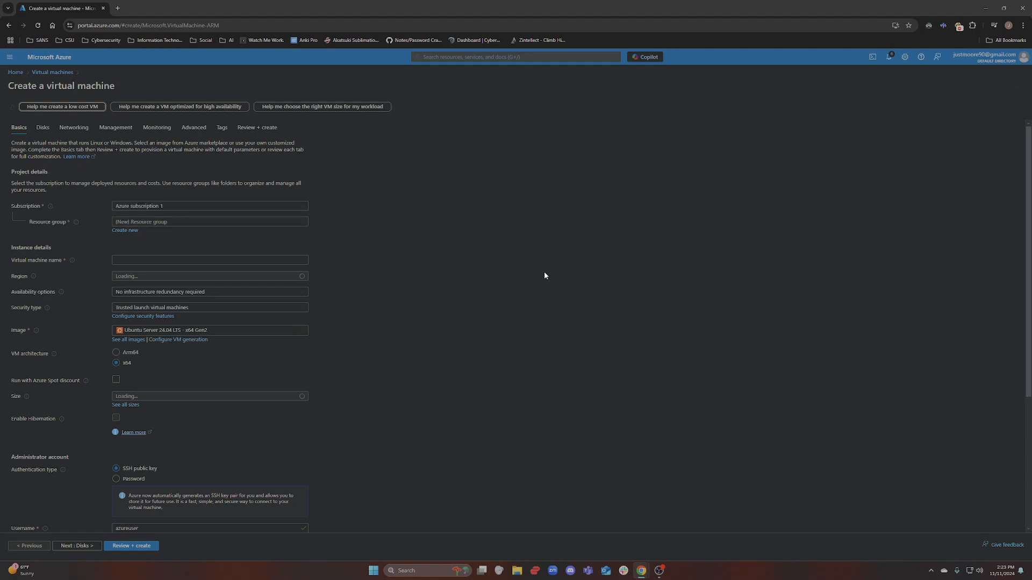
pyautogui.click(184, 221)
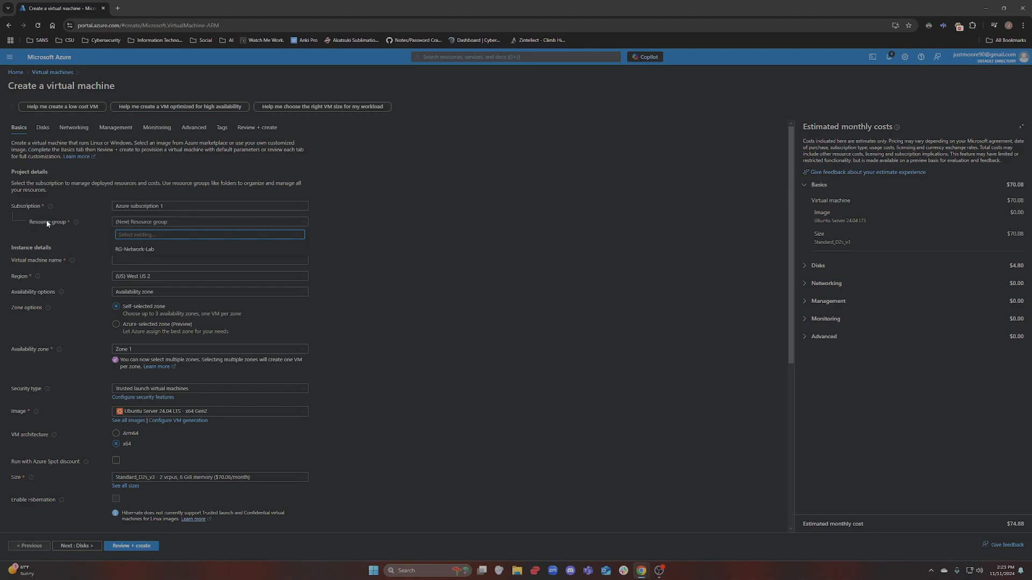
pyautogui.click(141, 250)
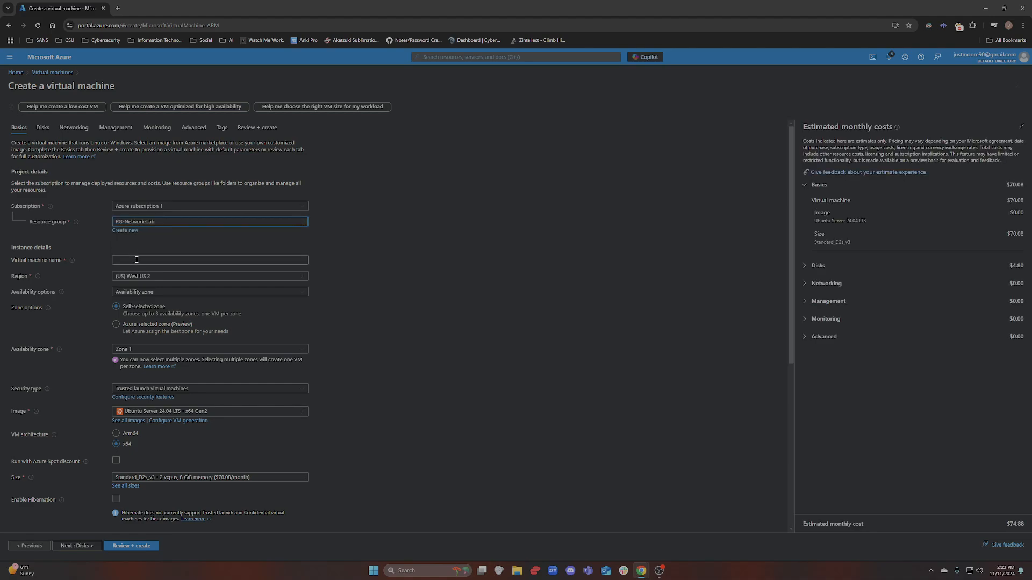
pyautogui.click(137, 259)
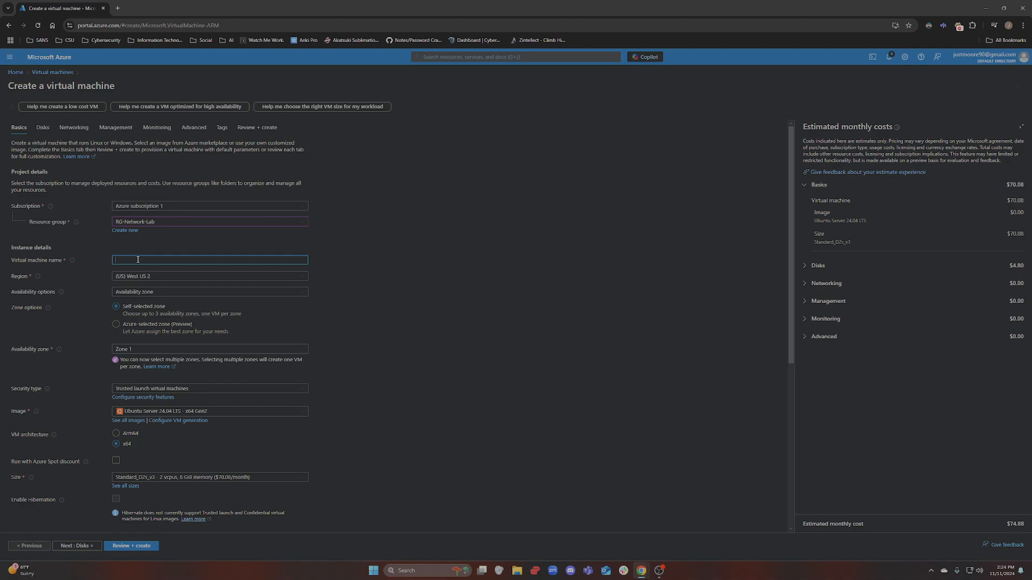
pyautogui.write('windows10-vm')
# Keep Availability zone as the availability option with Zone 1 selected
pyautogui.click(126, 293)
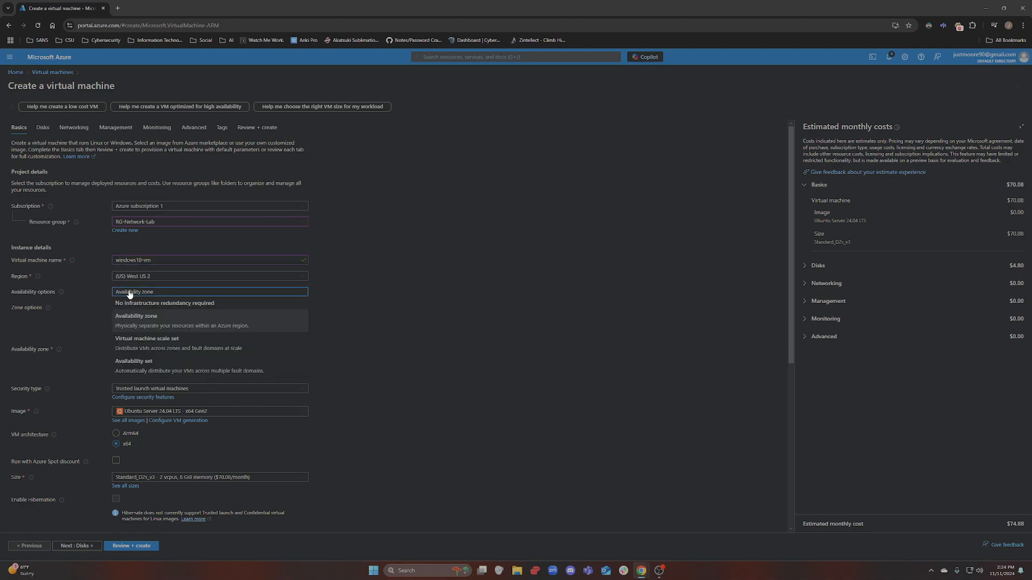
pyautogui.click(130, 294)
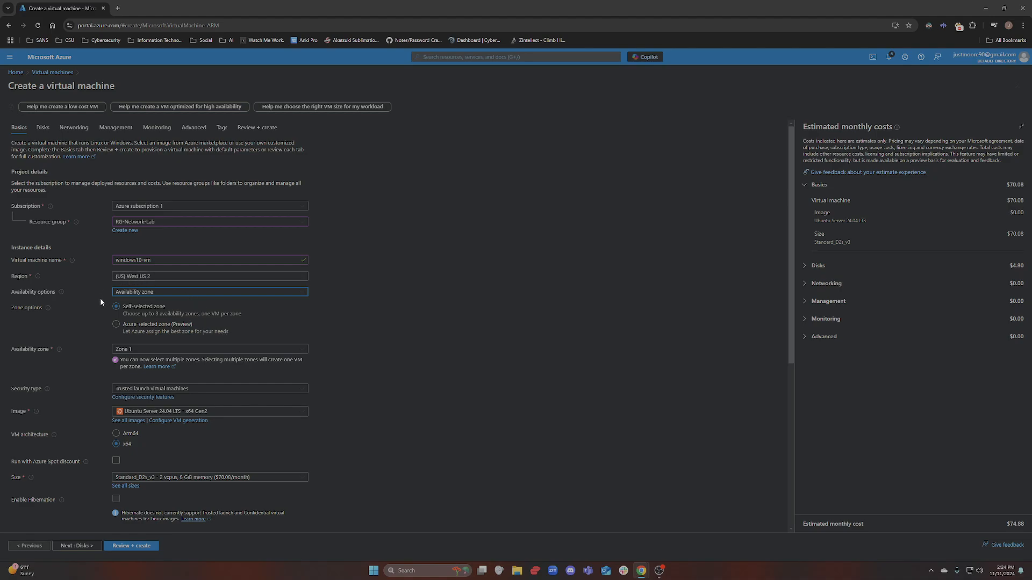
pyautogui.click(133, 346)
pyautogui.click(133, 346)
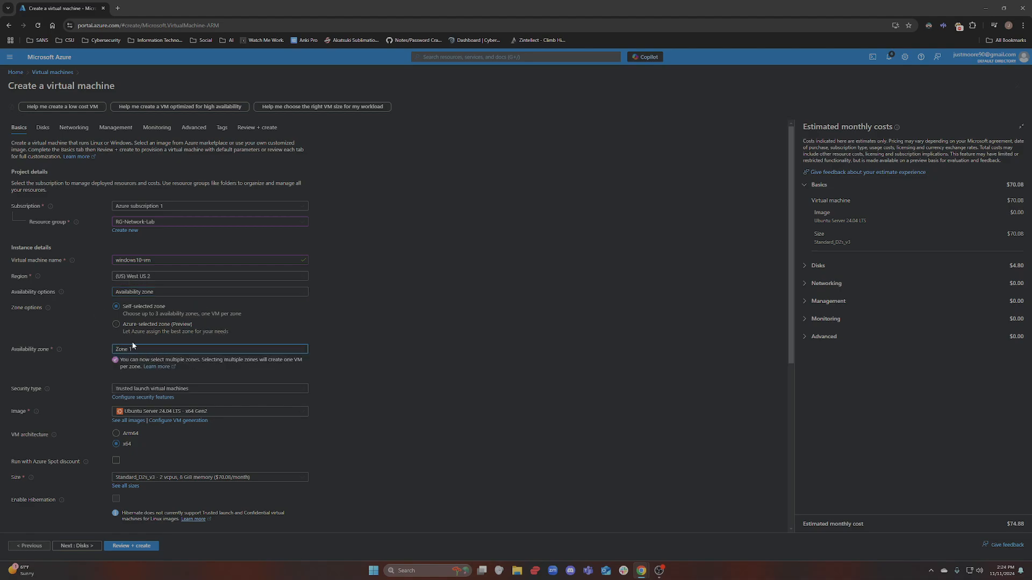
pyautogui.scroll(-2, 83, 331)
pyautogui.moveTo(26, 311)
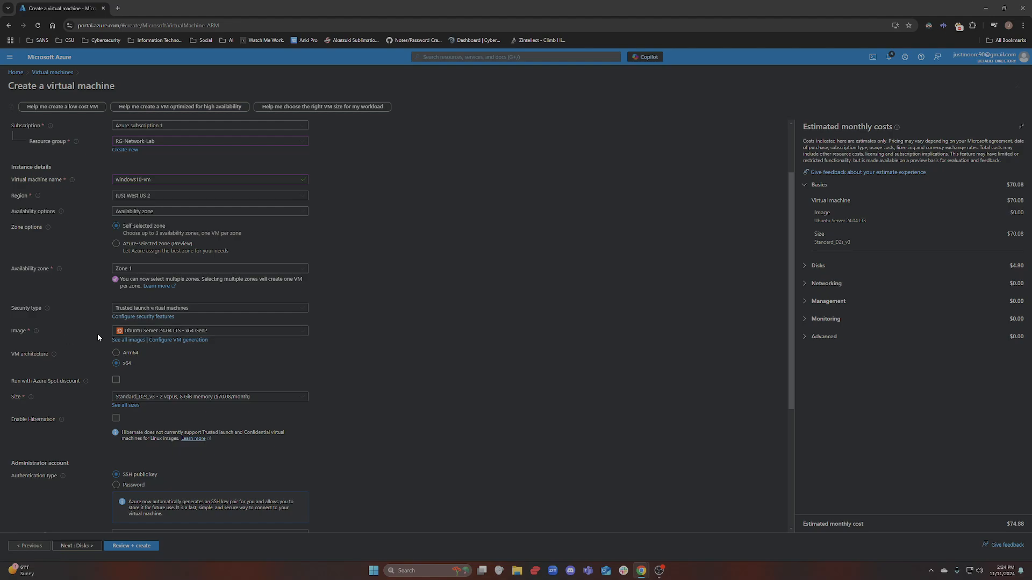
pyautogui.moveTo(20, 334); pyautogui.dragTo(27, 334)
# Select the Windows 10 Pro, version 22H2 - x64 Gen2 image, then go to the Username field
pyautogui.click(11, 336)
pyautogui.click(188, 332)
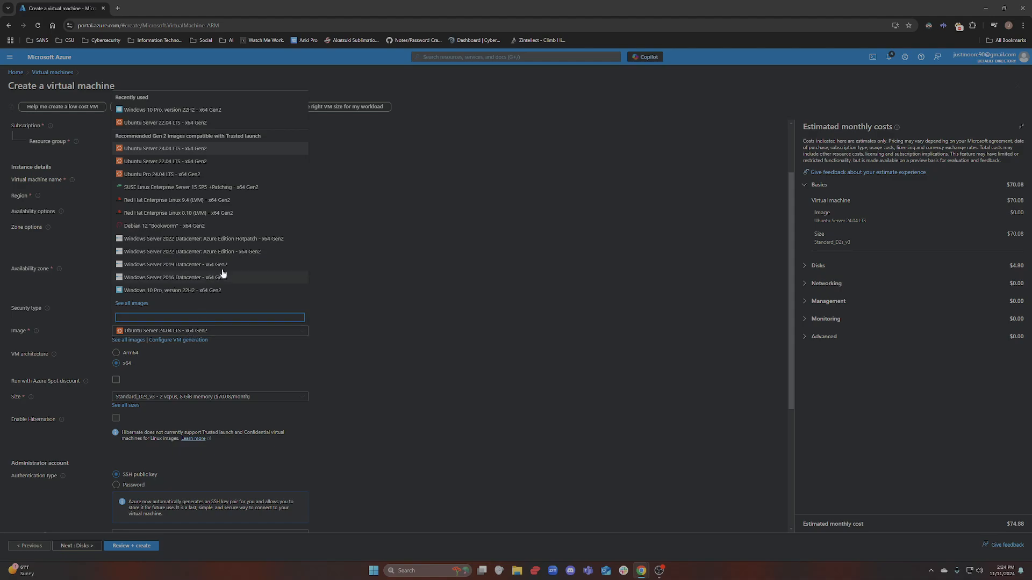
pyautogui.click(192, 111)
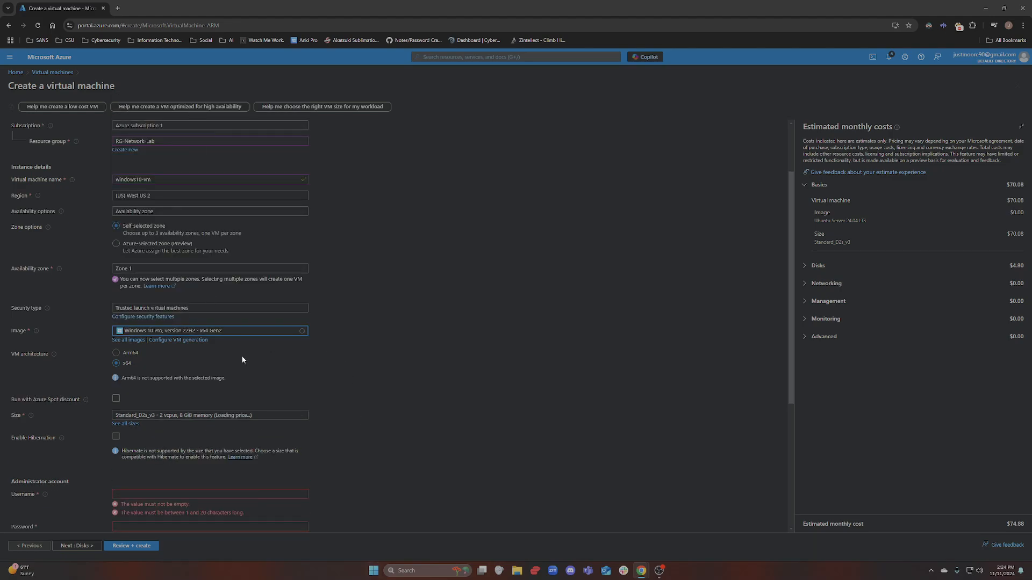
pyautogui.scroll(-2, 312, 370)
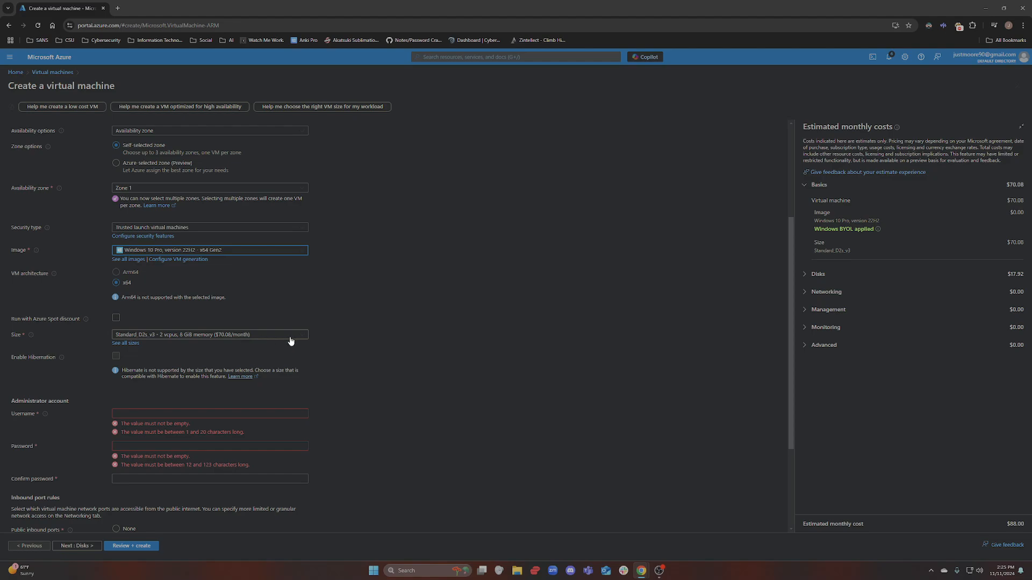
pyautogui.scroll(-1, 237, 365)
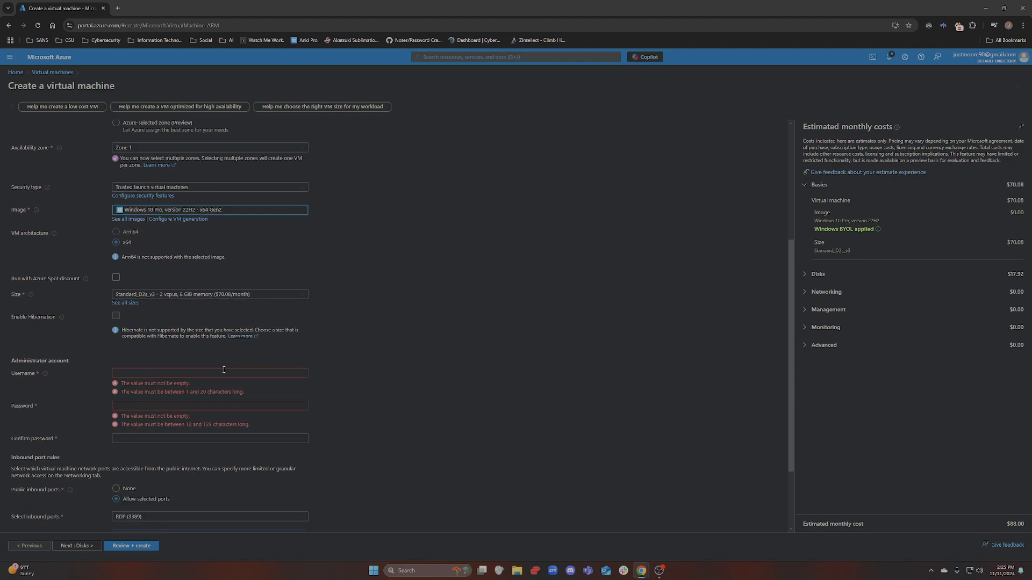
pyautogui.click(168, 374)
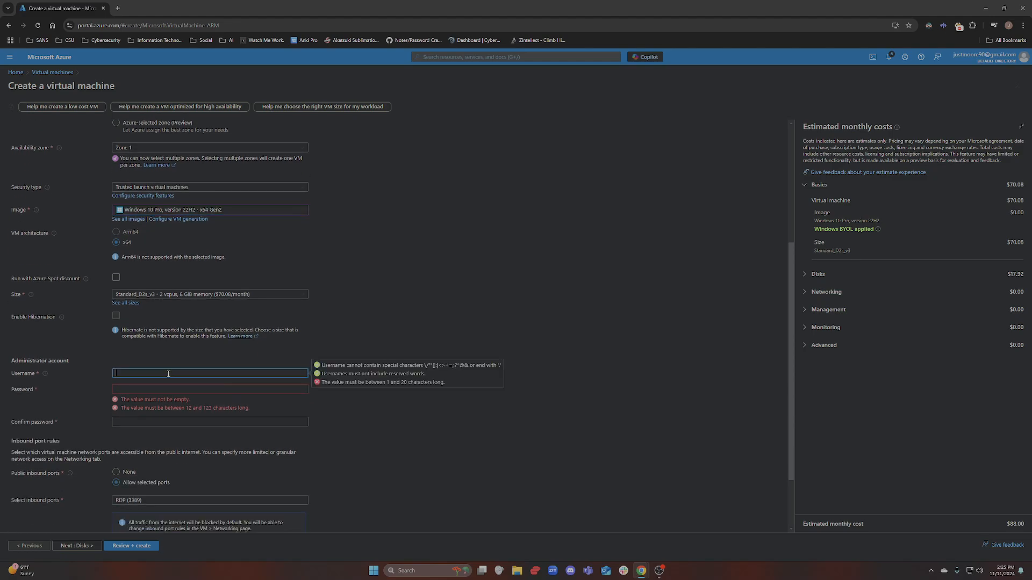
# Launch Notepad from Windows search, then close that existing notes window
pyautogui.click(423, 571)
pyautogui.write('notepad')
pyautogui.press('Return')
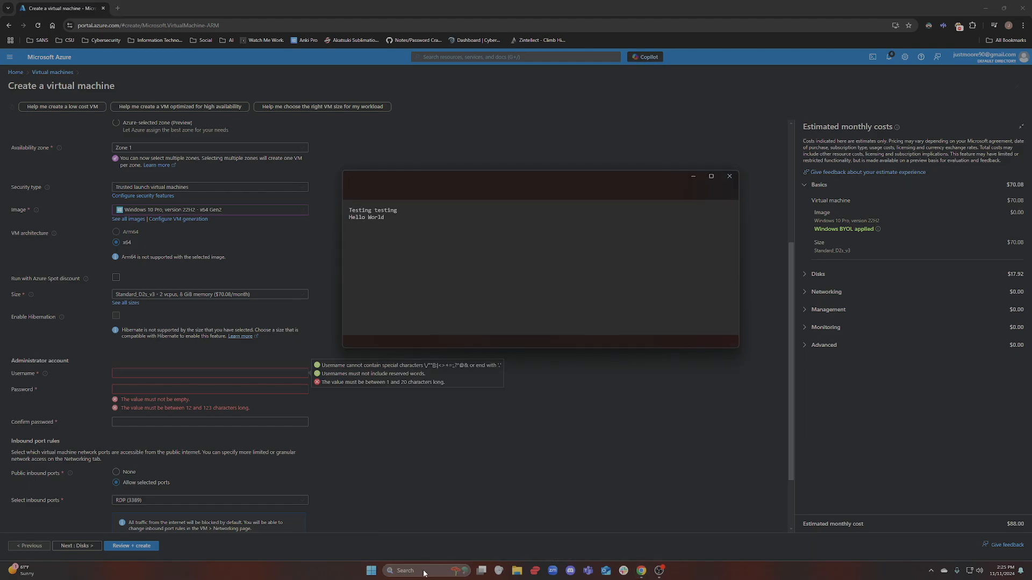
pyautogui.moveTo(386, 218); pyautogui.dragTo(351, 208)
pyautogui.click(445, 183)
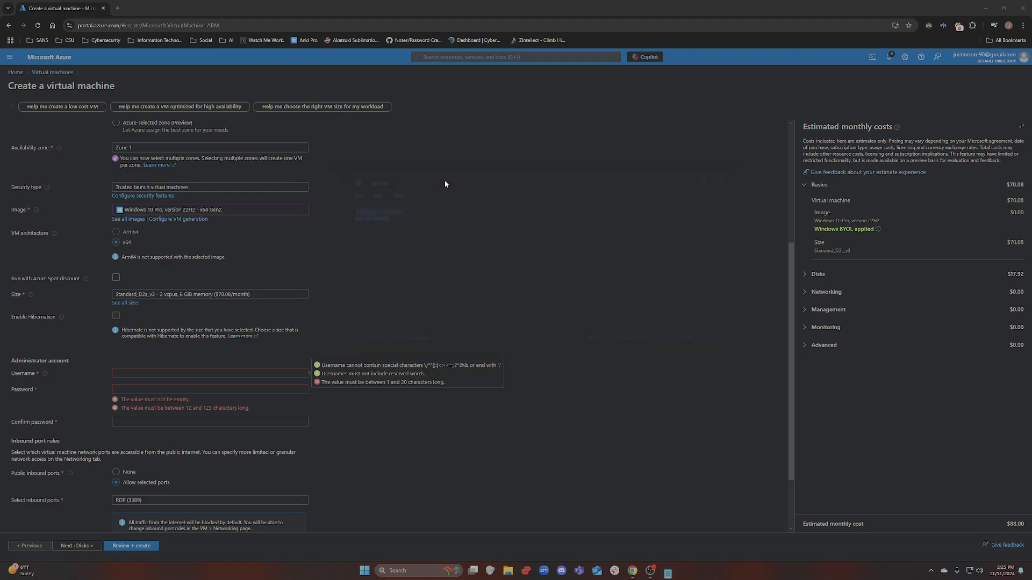
# Reopen Notepad and type windows10-vm with username and password lines beneath it
pyautogui.click(398, 567)
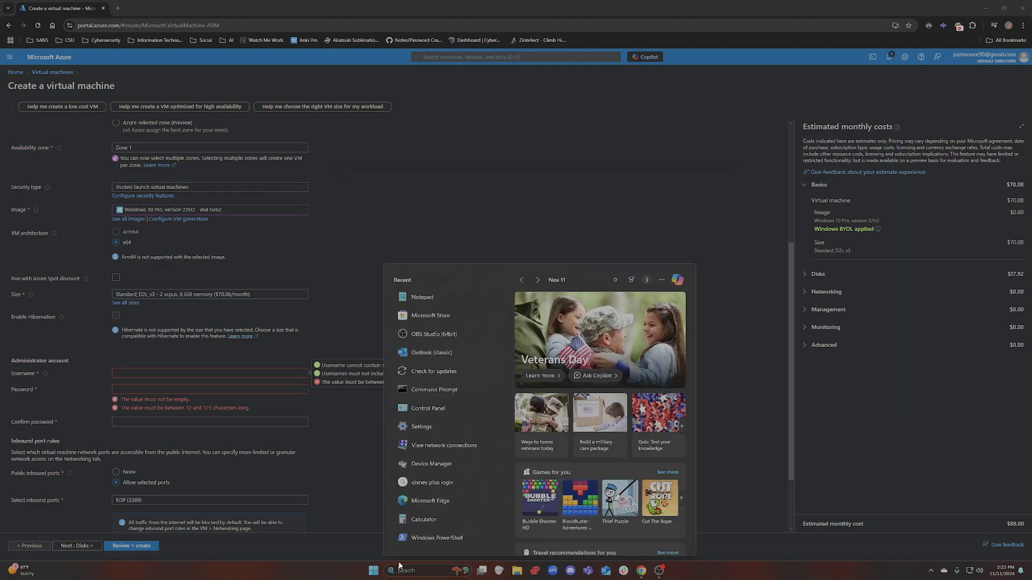
pyautogui.write('notepad')
pyautogui.press('Return')
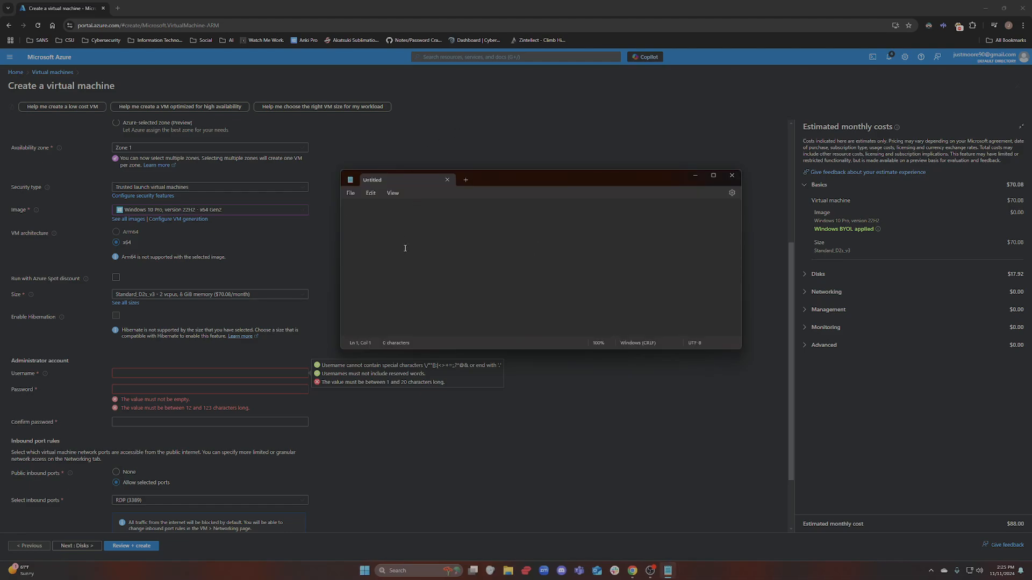
pyautogui.write('windows-')
pyautogui.press('BackSpace')
pyautogui.write('10-')
pyautogui.press('BackSpace')
pyautogui.write('0-vm')
pyautogui.press('Return')
pyautogui.write('username- ')
pyautogui.write('password')
# Enter the administrator username, replacing the rejected 'admin'
pyautogui.click(150, 376)
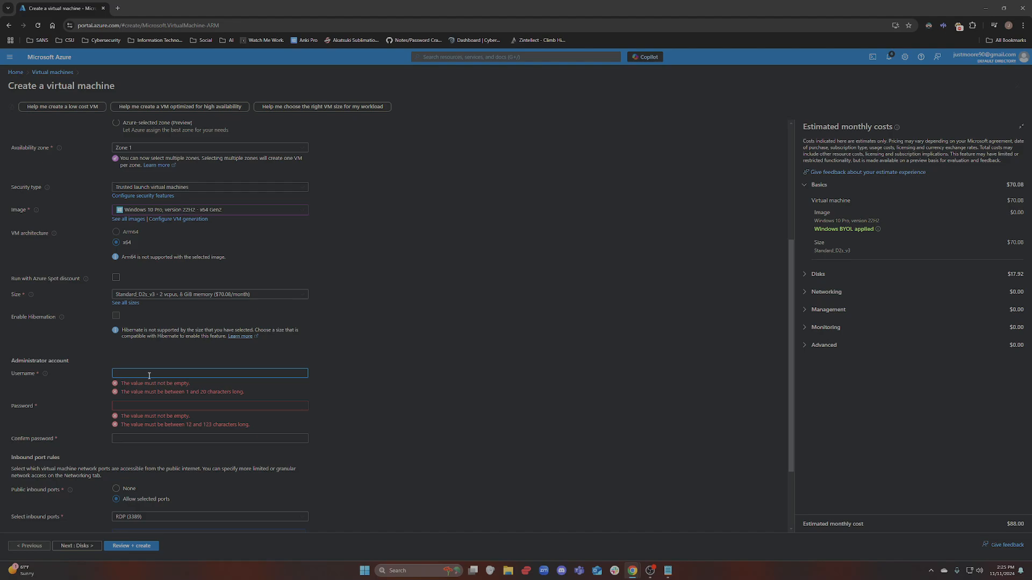
pyautogui.write('admin')
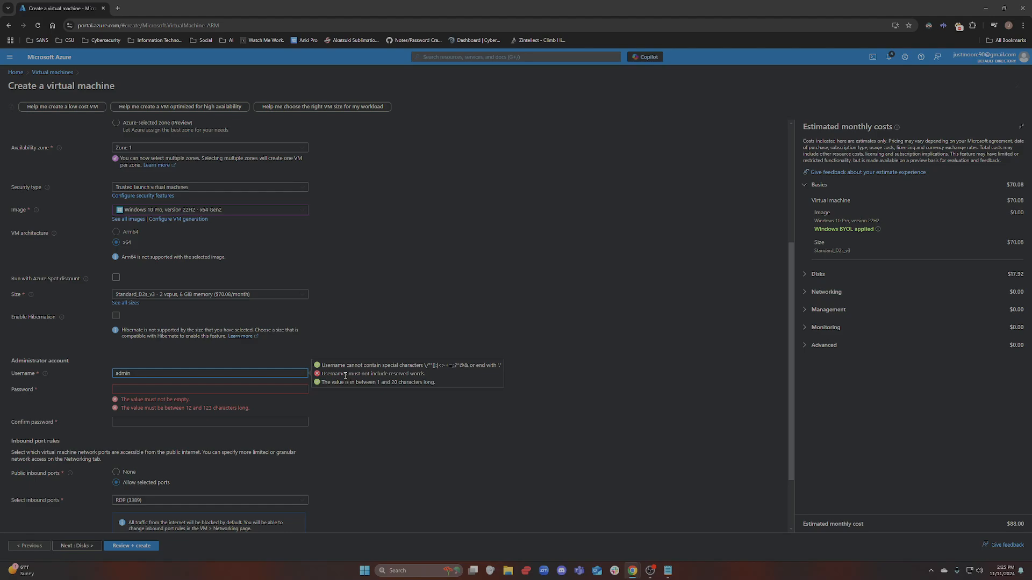
pyautogui.hotkey('ctrl', 'a')
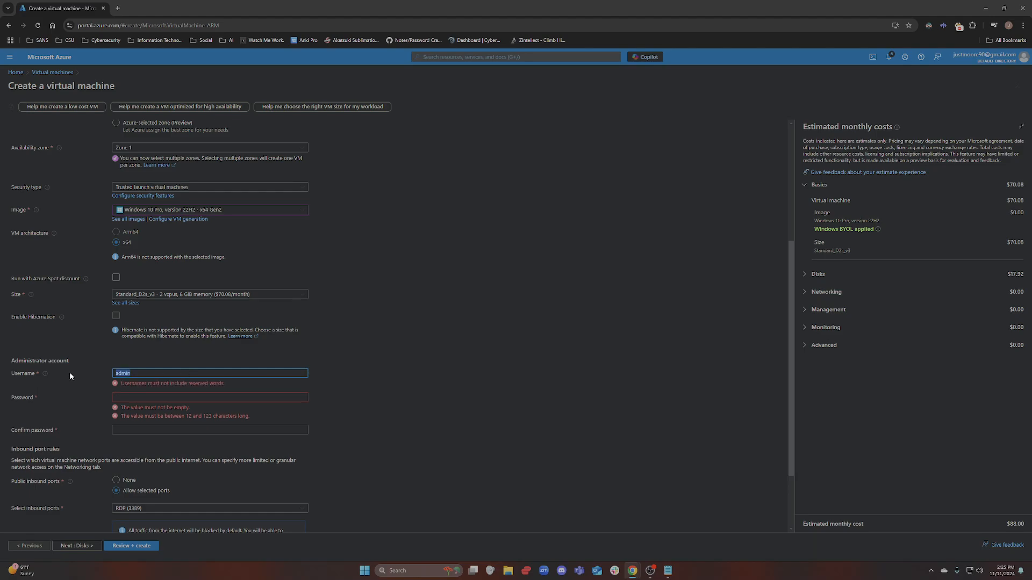
pyautogui.write('labuser')
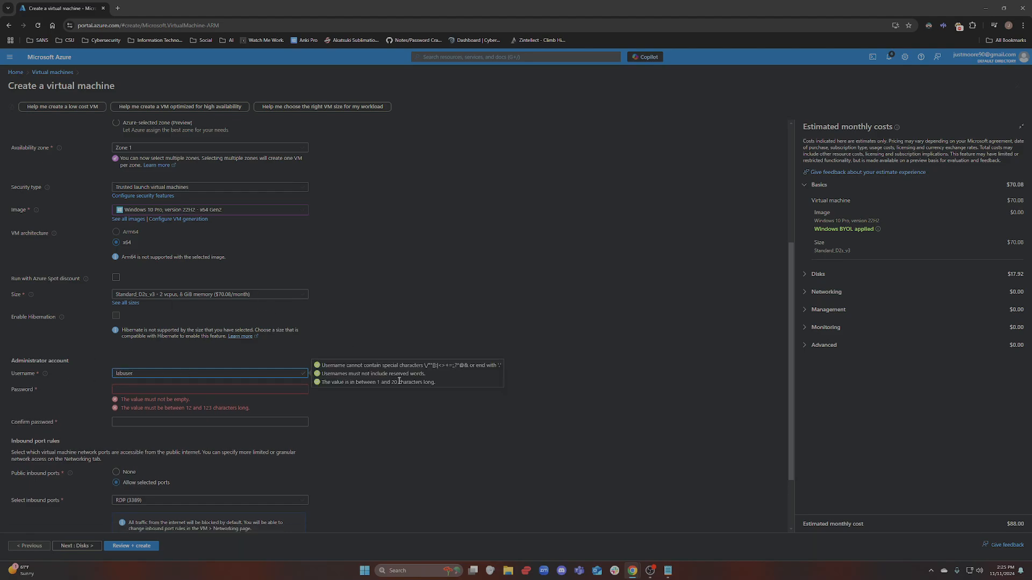
# Type the administrator password and retype its confirmation
pyautogui.click(214, 386)
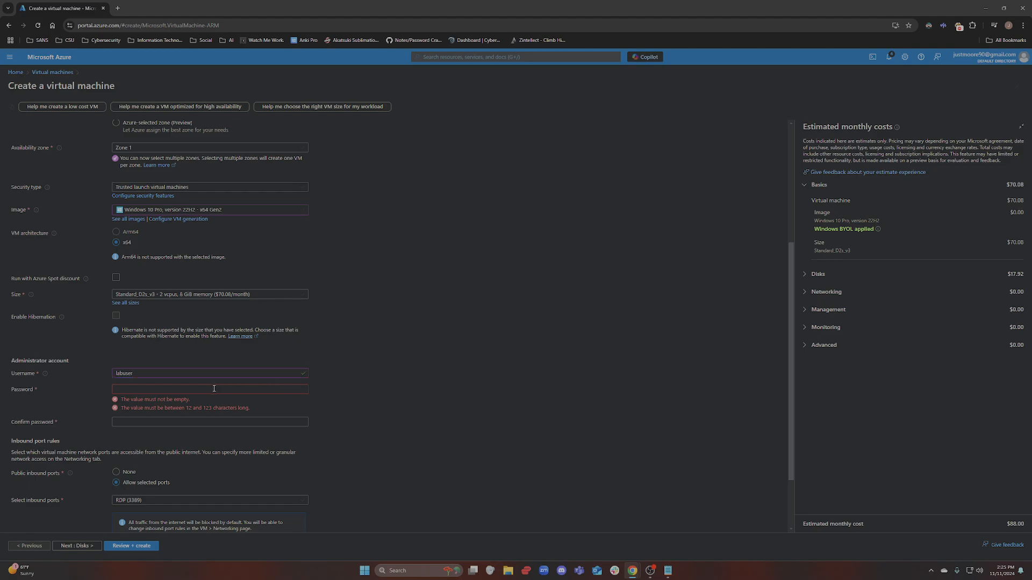
pyautogui.write('P')
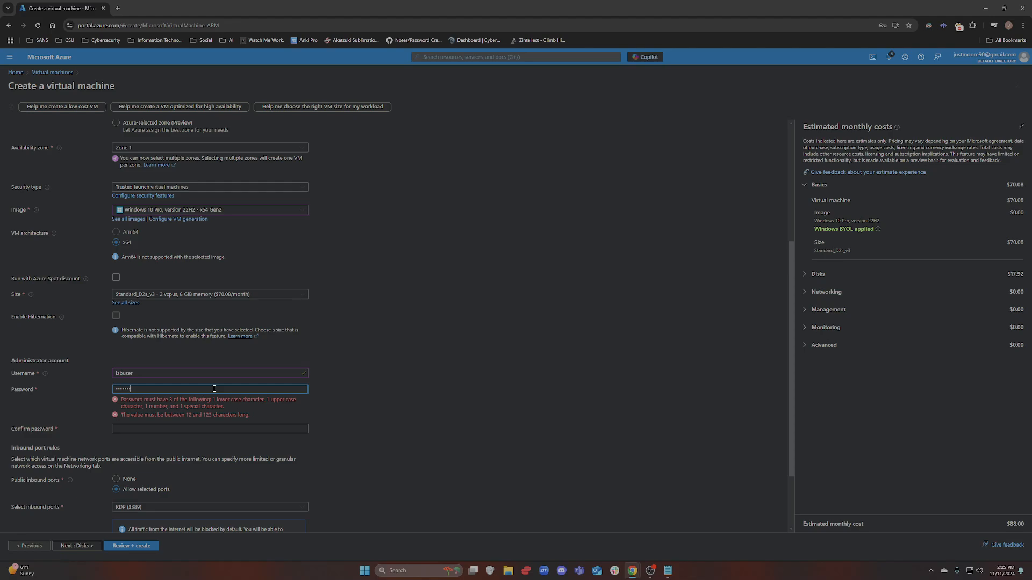
pyautogui.press('BackSpace')
pyautogui.press('BackSpace')
pyautogui.press('BackSpace')
pyautogui.press('BackSpace')
pyautogui.press('BackSpace')
pyautogui.write('•••')
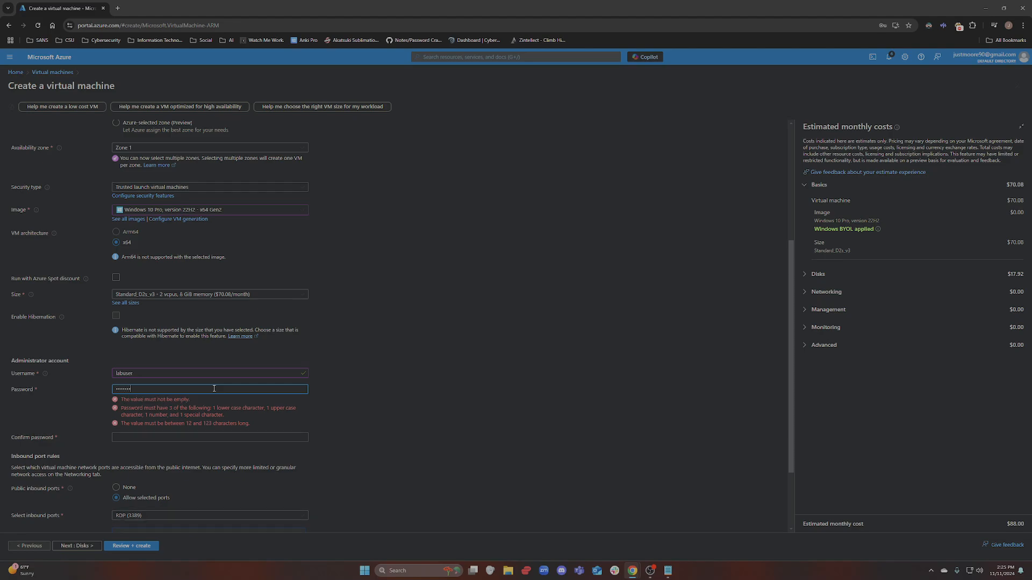
pyautogui.write('•')
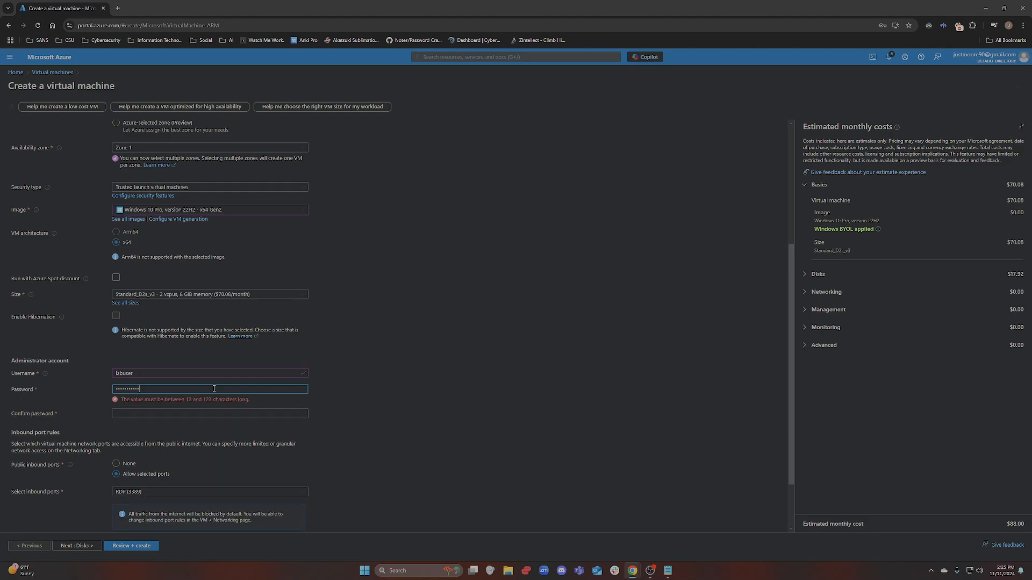
pyautogui.click(151, 413)
pyautogui.write('•••')
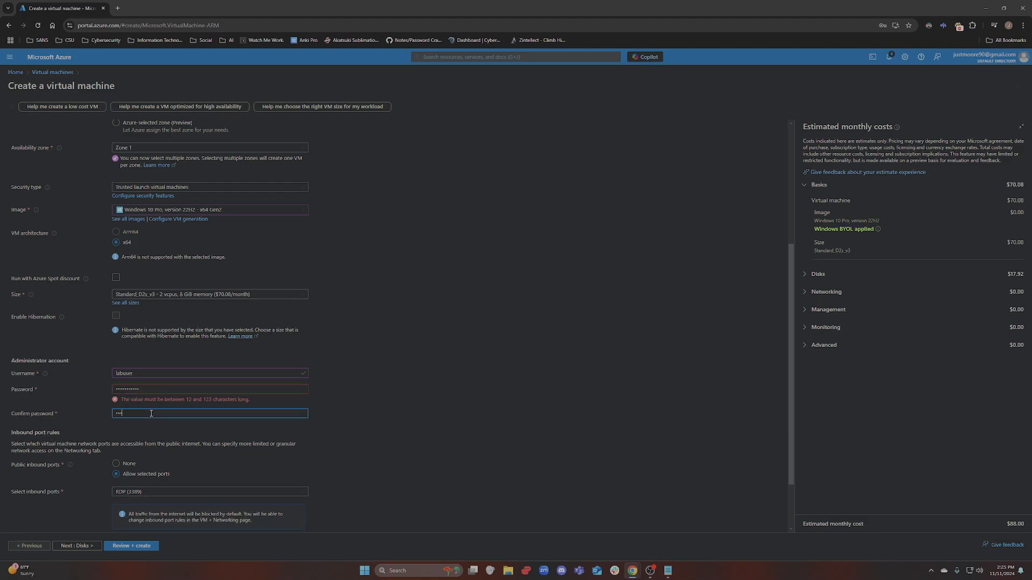
pyautogui.write('•••••••')
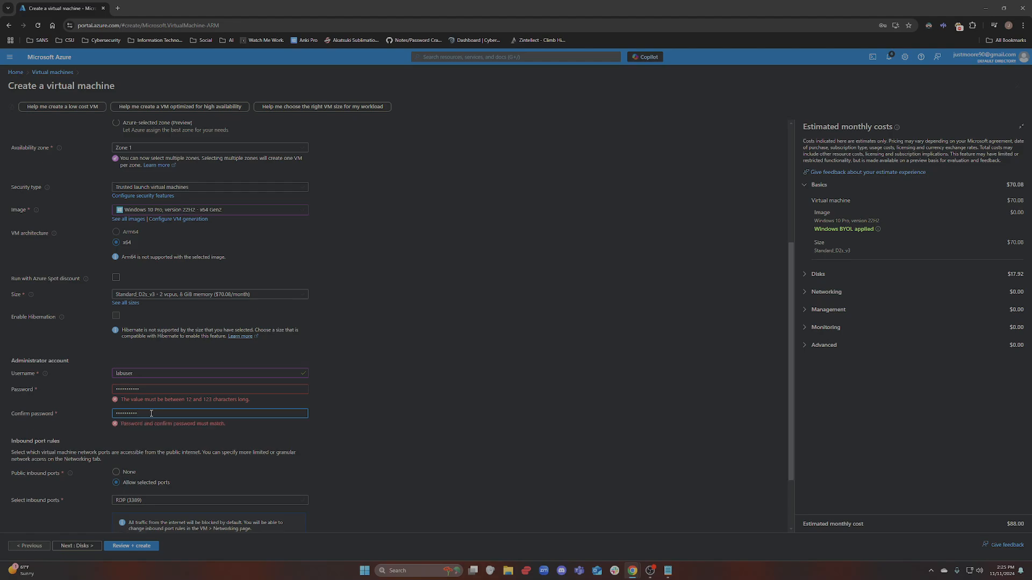
pyautogui.write('•')
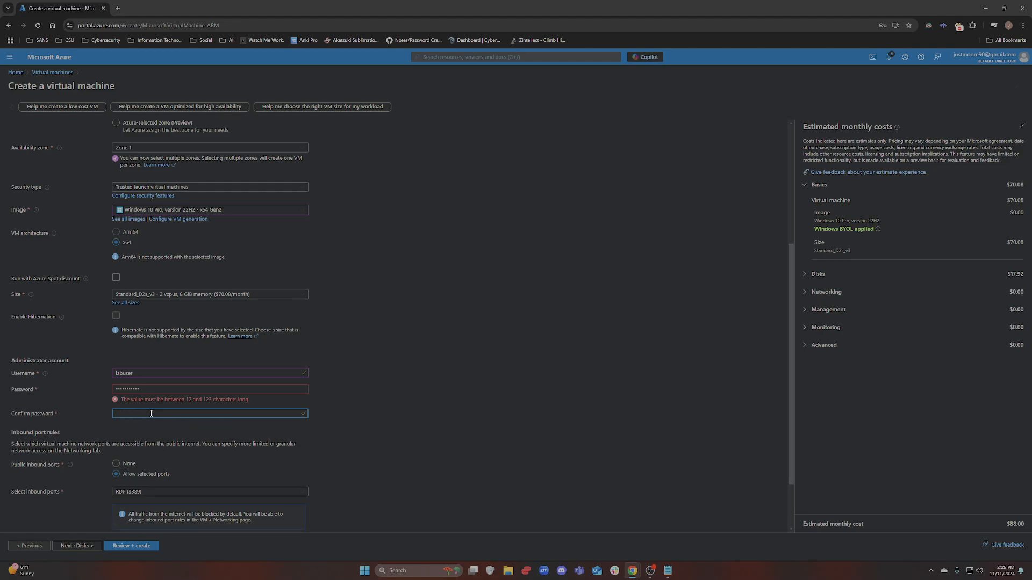
pyautogui.write('••••••')
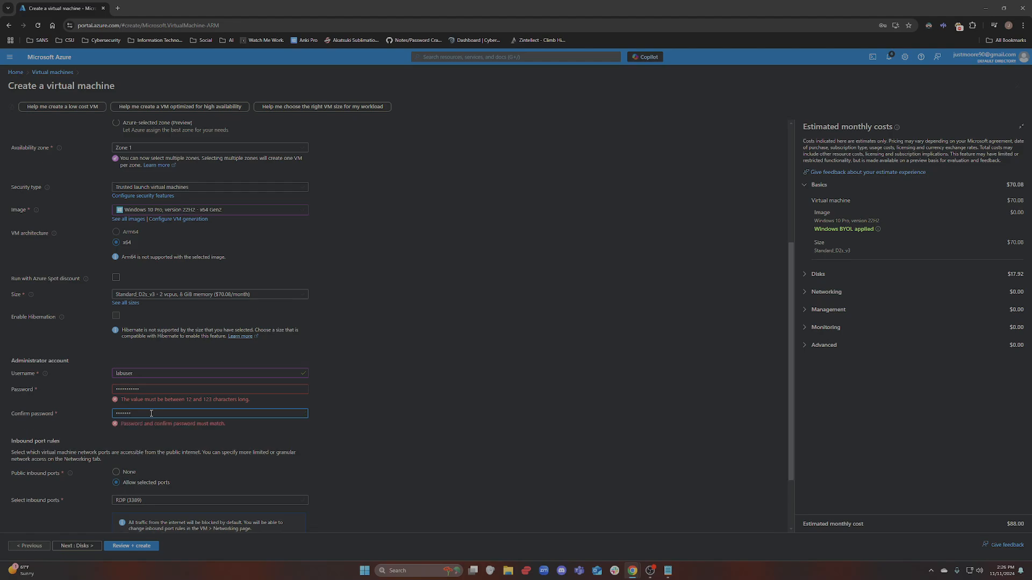
pyautogui.click(431, 290)
pyautogui.moveTo(236, 413); pyautogui.dragTo(1, 414)
pyautogui.write('••••••••')
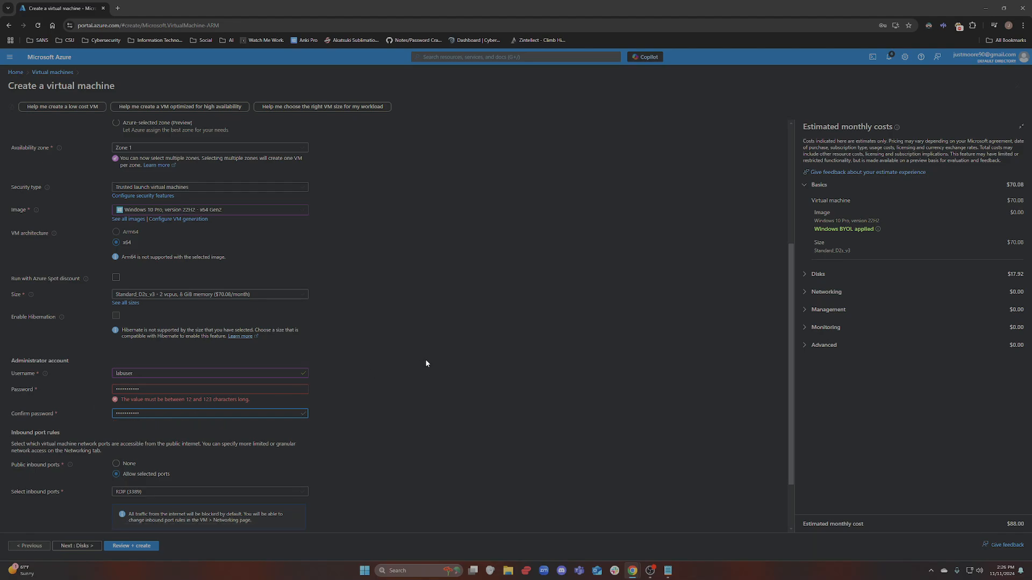
pyautogui.click(460, 395)
# Replace the password with a longer one that meets the length rules
pyautogui.moveTo(223, 391); pyautogui.dragTo(2, 389)
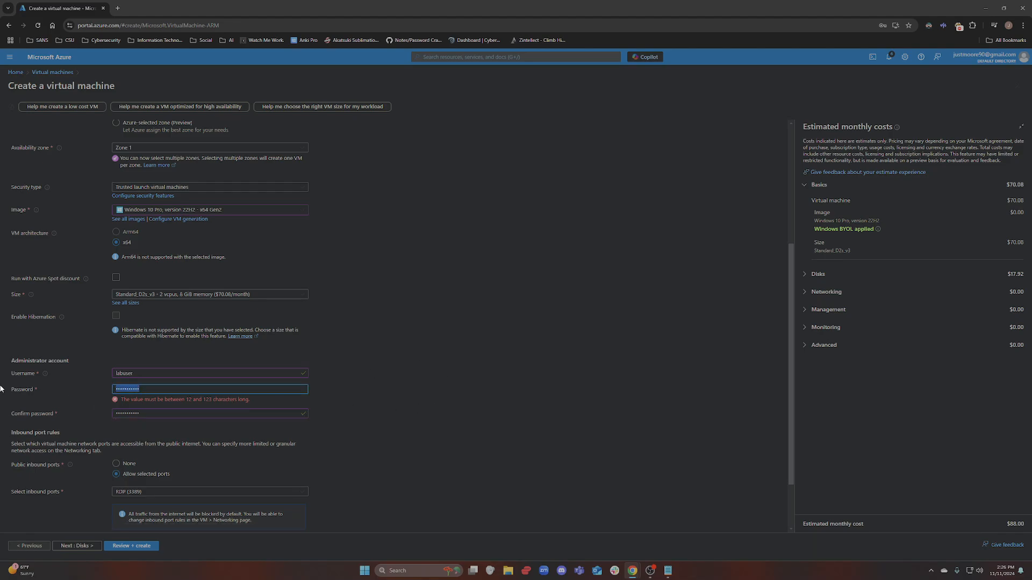
pyautogui.write('••')
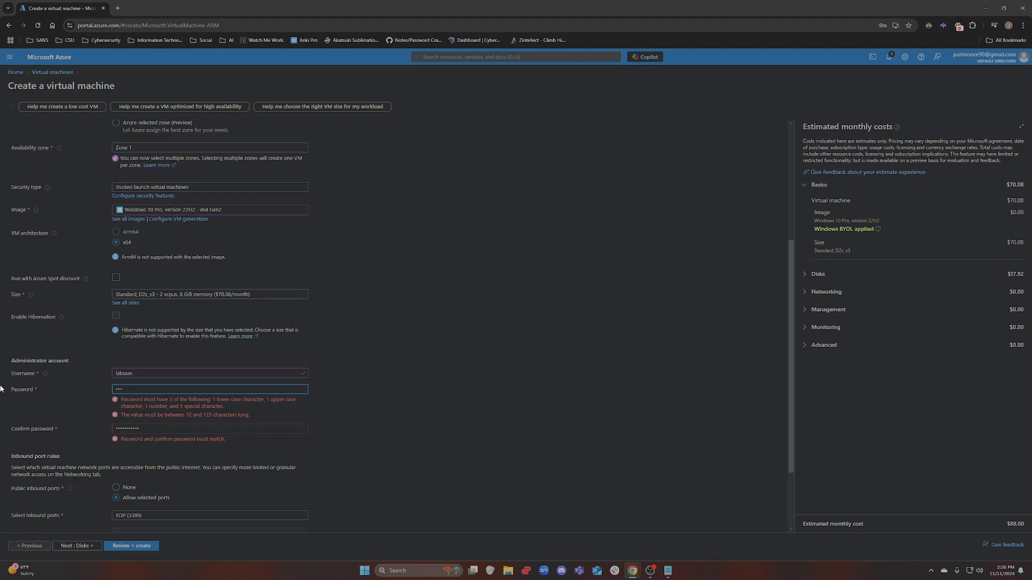
pyautogui.write('•••••••••')
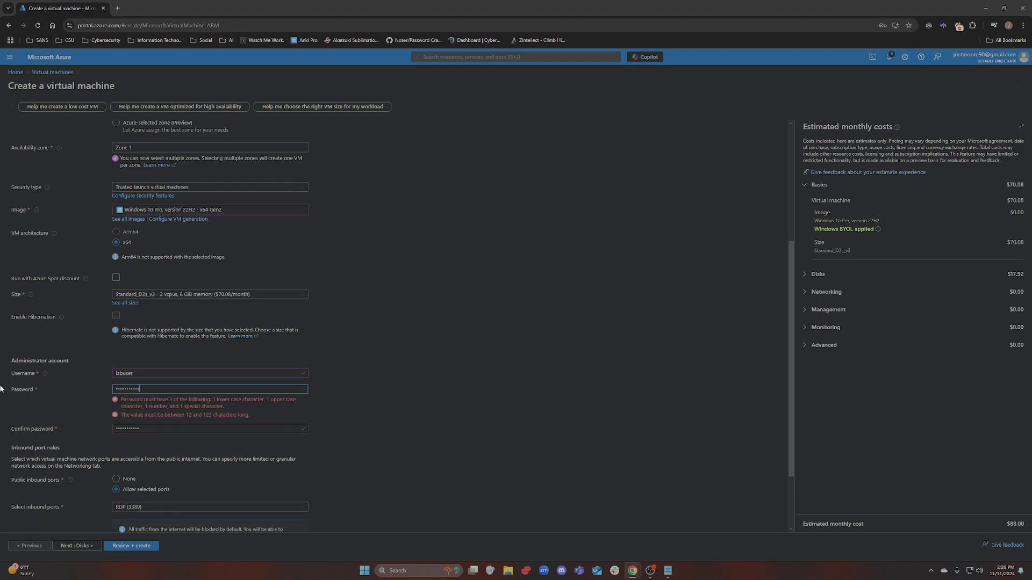
pyautogui.click(501, 337)
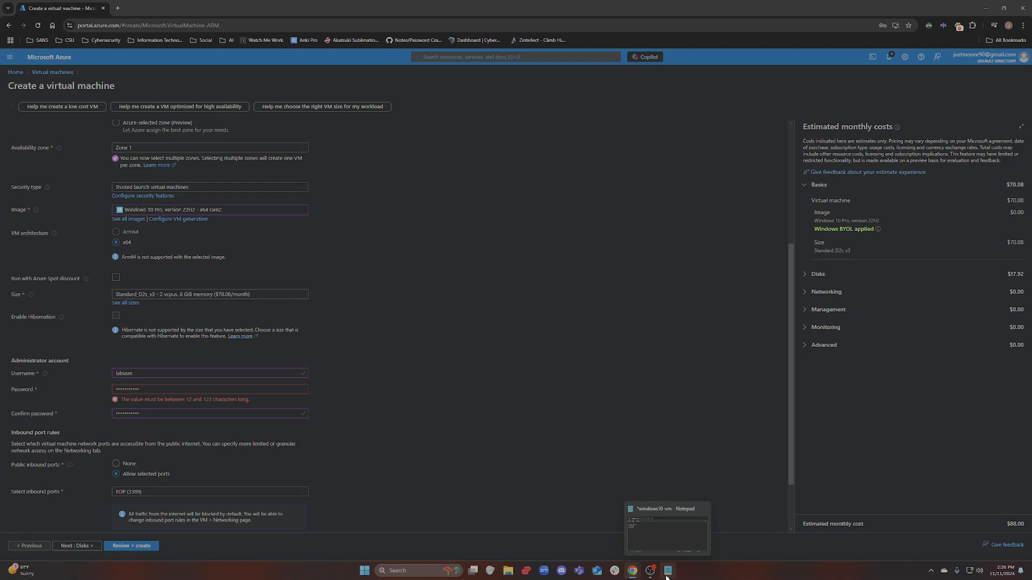
pyautogui.click(169, 388)
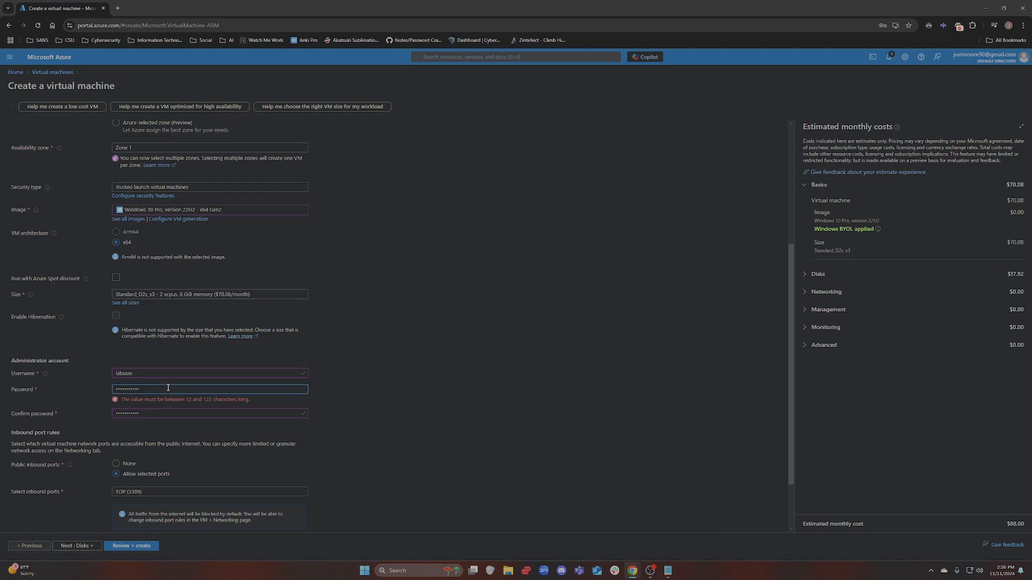
pyautogui.write('•')
pyautogui.click(180, 406)
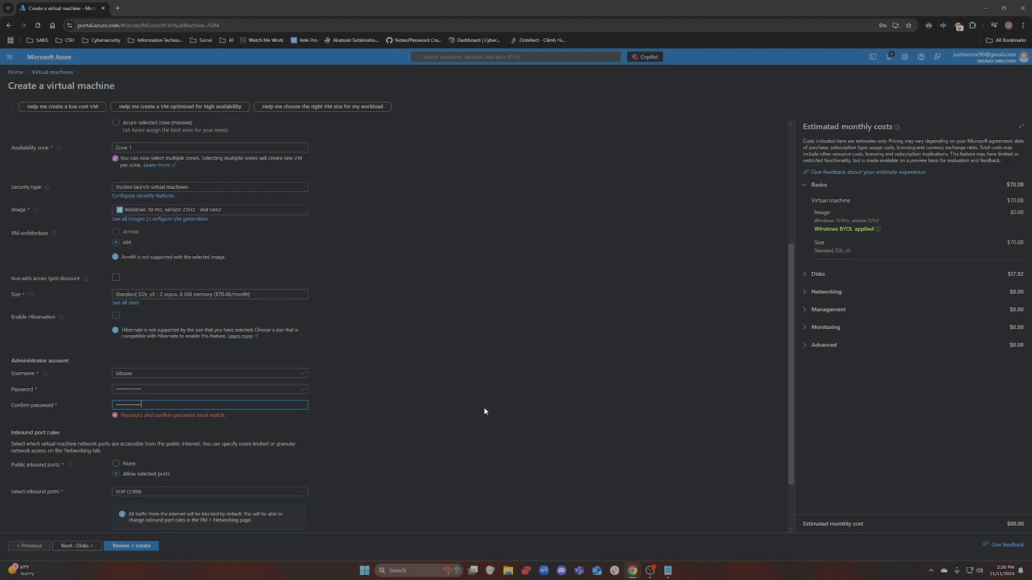
# Complete the credential lines in Notepad and add an ubunt-vm entry below
pyautogui.write('•')
pyautogui.click(668, 571)
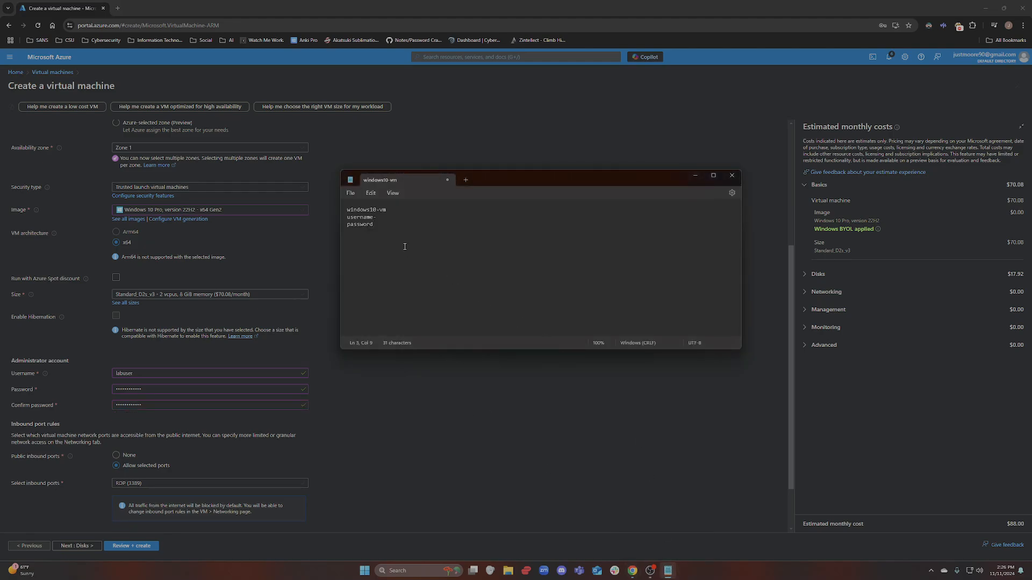
pyautogui.click(405, 218)
pyautogui.write('!!')
pyautogui.press('Return')
pyautogui.write('ubunt-vm')
pyautogui.press('Return')
# Copy the username and password lines under ubunt-vm, then minimize Notepad
pyautogui.moveTo(417, 224); pyautogui.dragTo(344, 221)
pyautogui.hotkey('ctrl', 'c')
pyautogui.click(348, 248)
pyautogui.hotkey('ctrl', 'v')
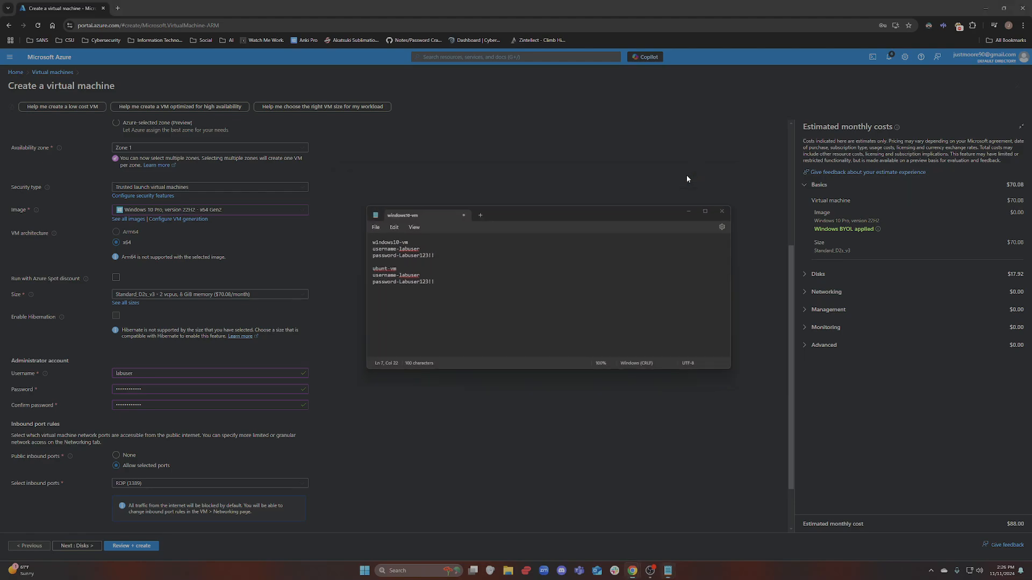
pyautogui.click(694, 175)
pyautogui.scroll(-1, 447, 352)
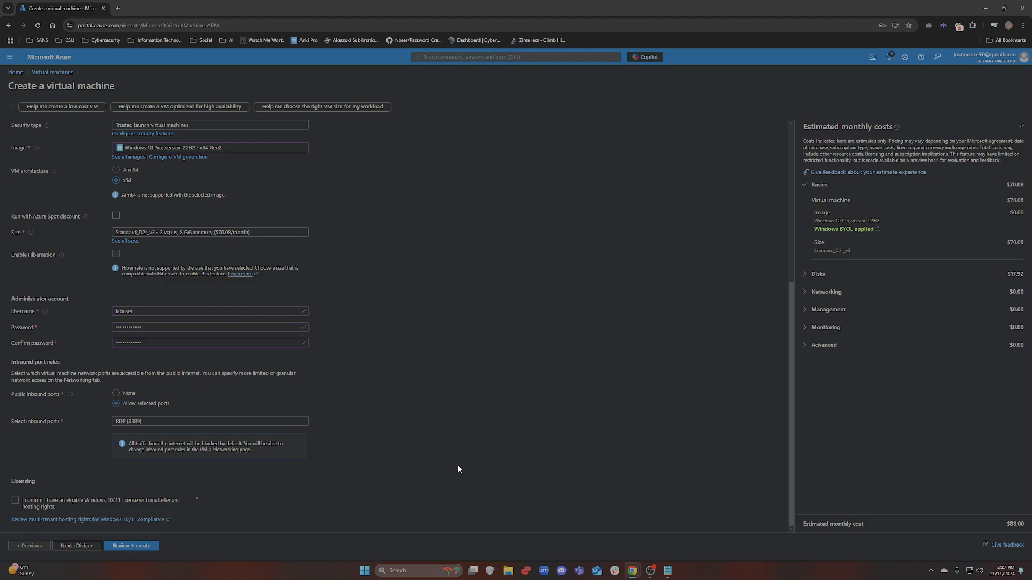
# Search Windows for 'remote de' so Remote Desktop Connection appears as best match
pyautogui.click(415, 571)
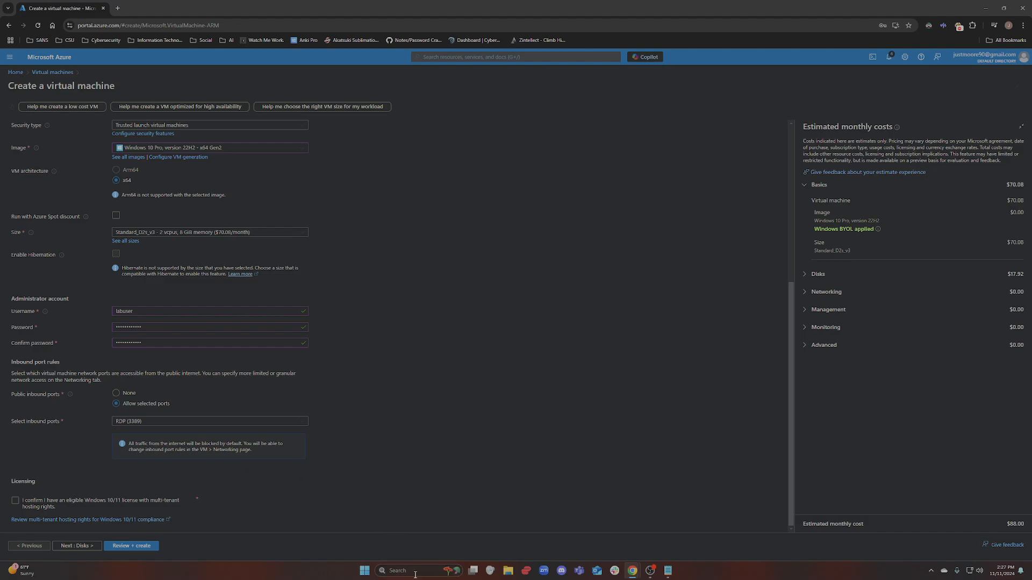
pyautogui.write('remote de')
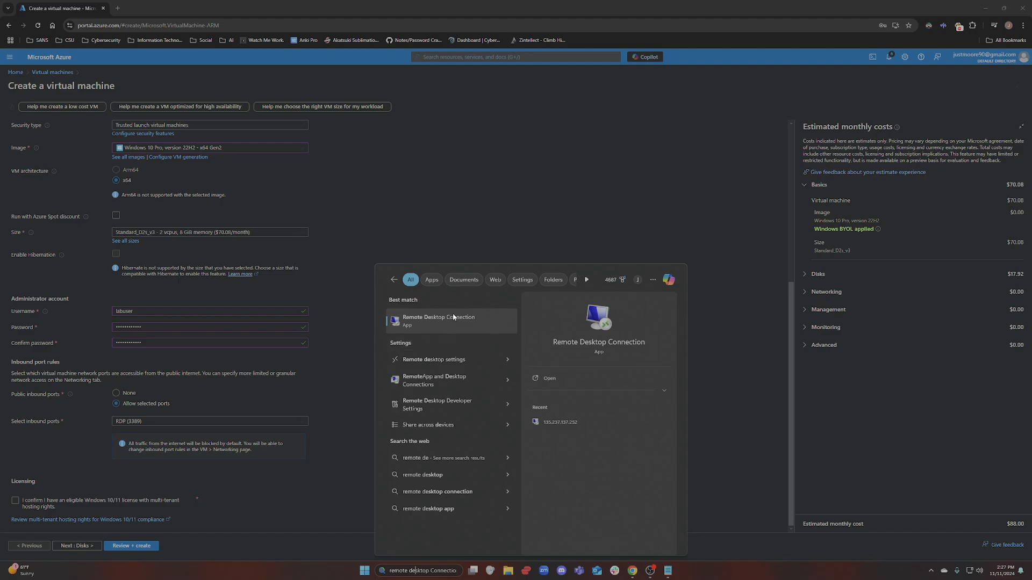
# Confirm Windows 10/11 licence eligibility and advance to the Disks step
pyautogui.click(204, 404)
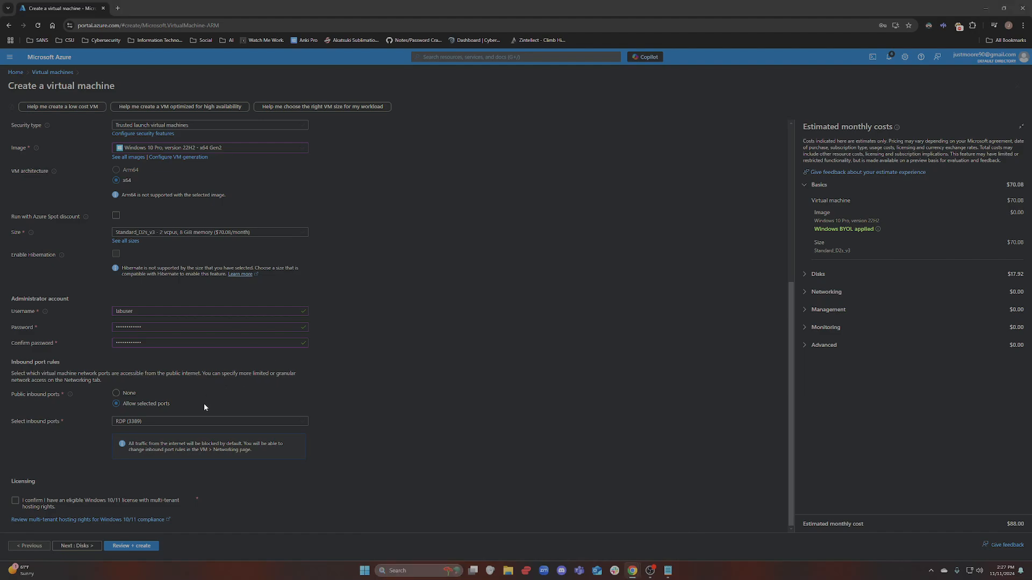
pyautogui.click(15, 501)
pyautogui.click(133, 546)
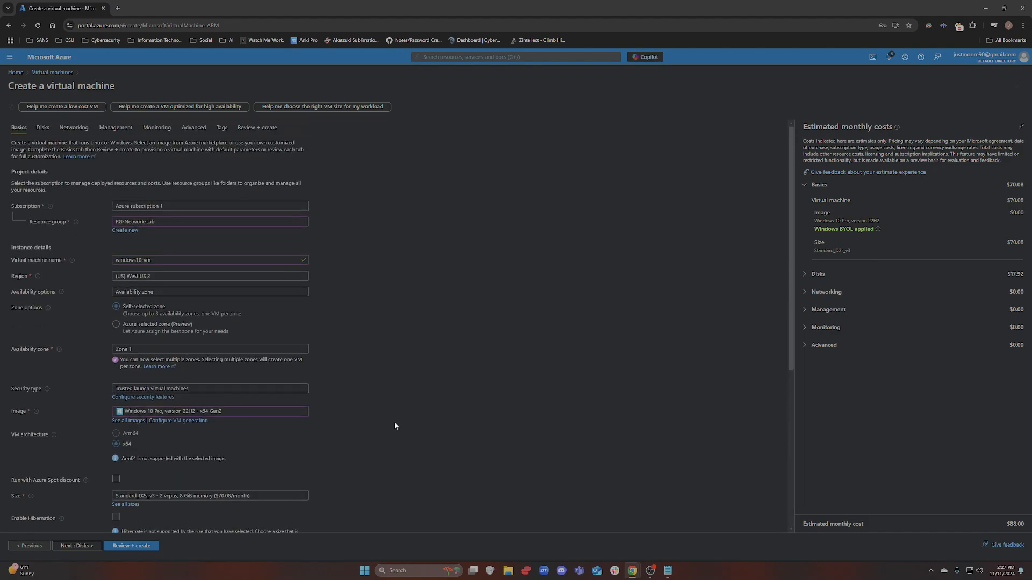
pyautogui.click(81, 546)
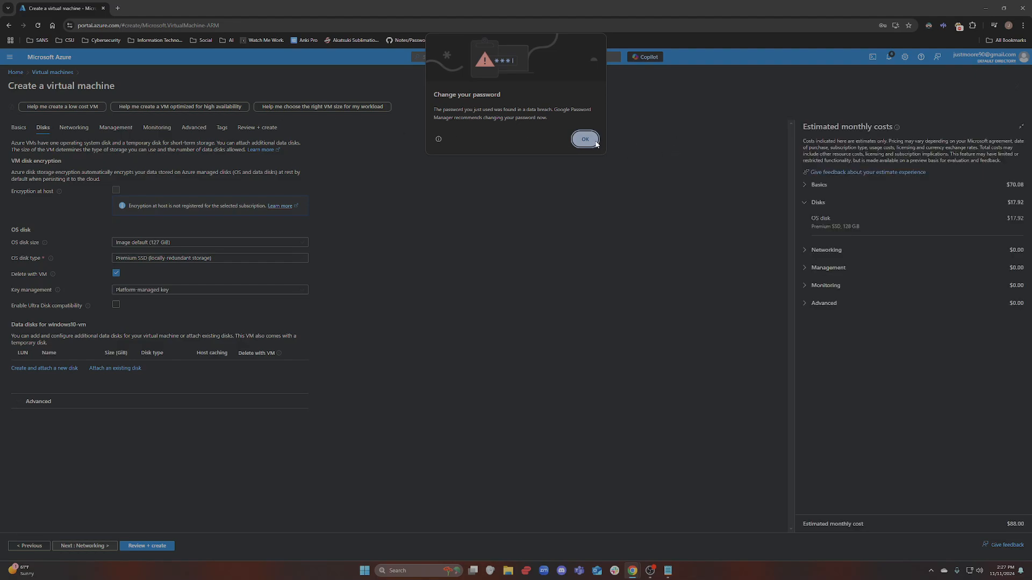
pyautogui.click(585, 139)
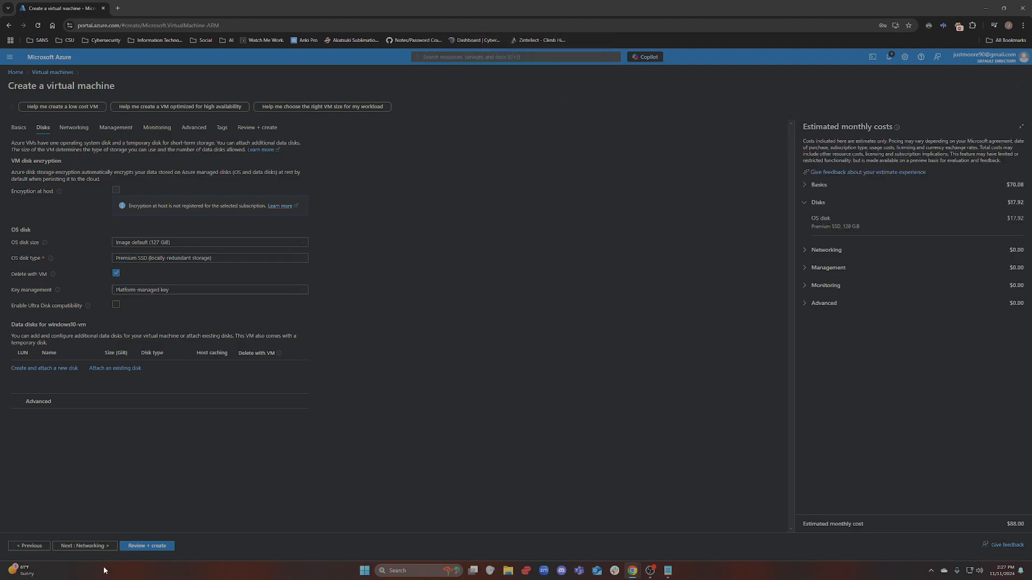
# Review the new windows10-vm-vnet with default 10.0.0.0/24 subnet on Networking, discarding changes
pyautogui.click(86, 546)
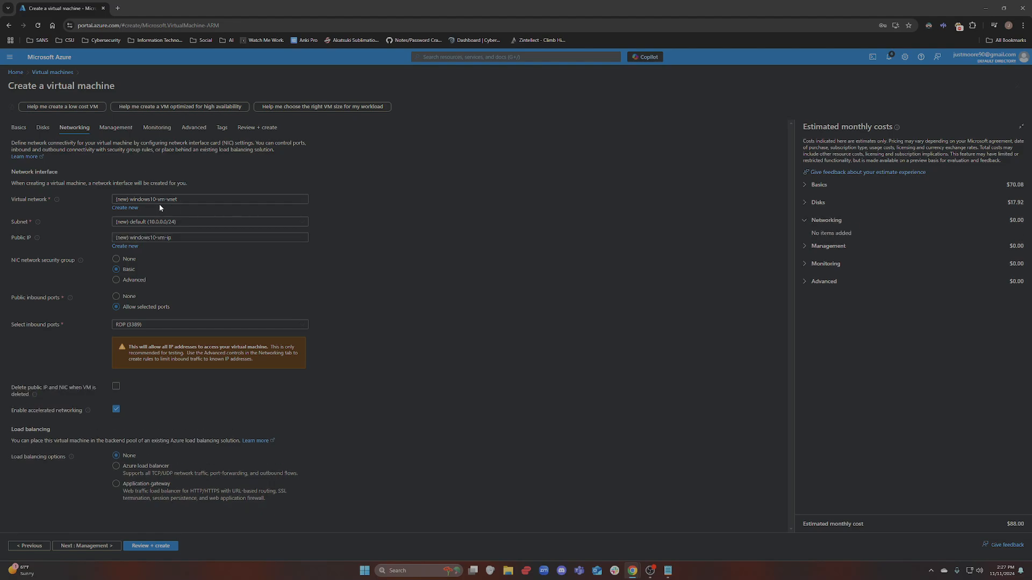
pyautogui.click(129, 208)
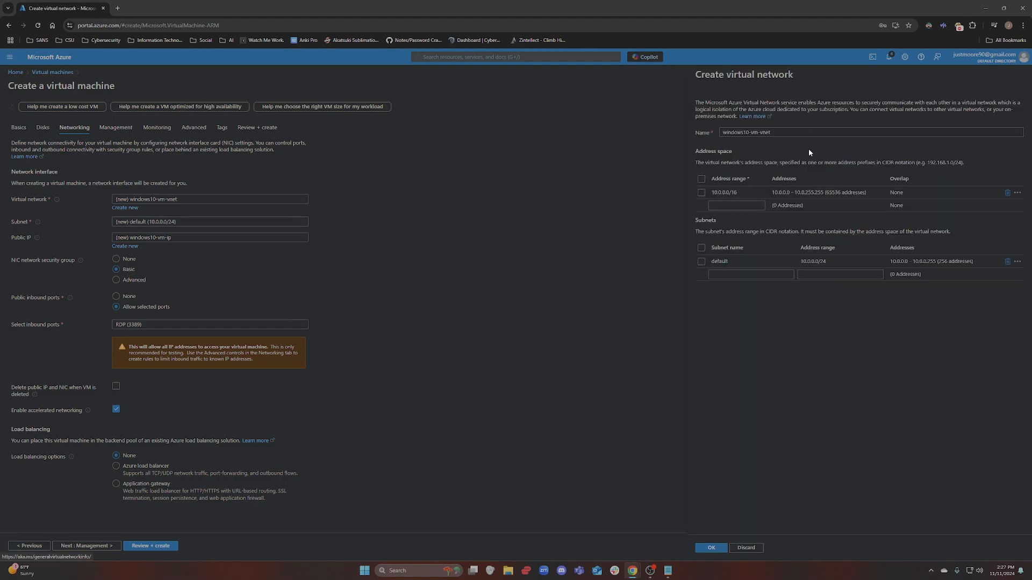
pyautogui.click(753, 549)
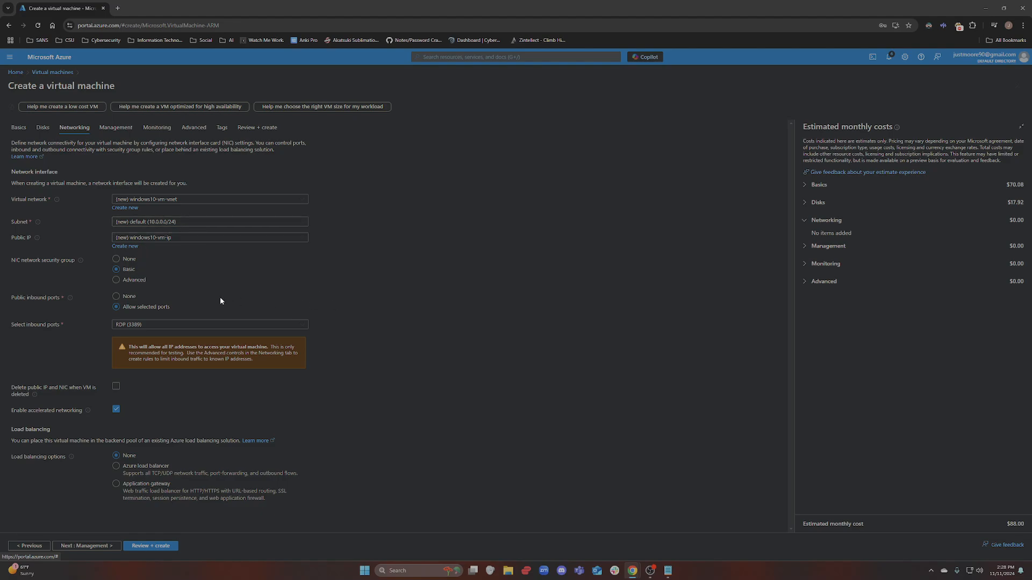
pyautogui.moveTo(28, 261); pyautogui.dragTo(48, 263)
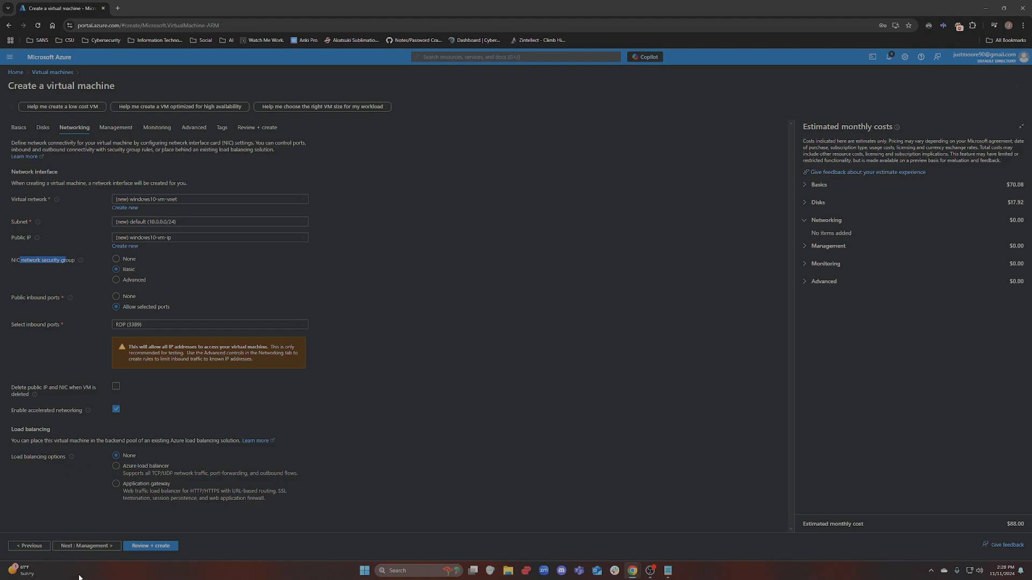
# Advance through Management, Monitoring, Advanced and Tags, then create windows10-vm once validation passes
pyautogui.click(83, 546)
pyautogui.click(82, 547)
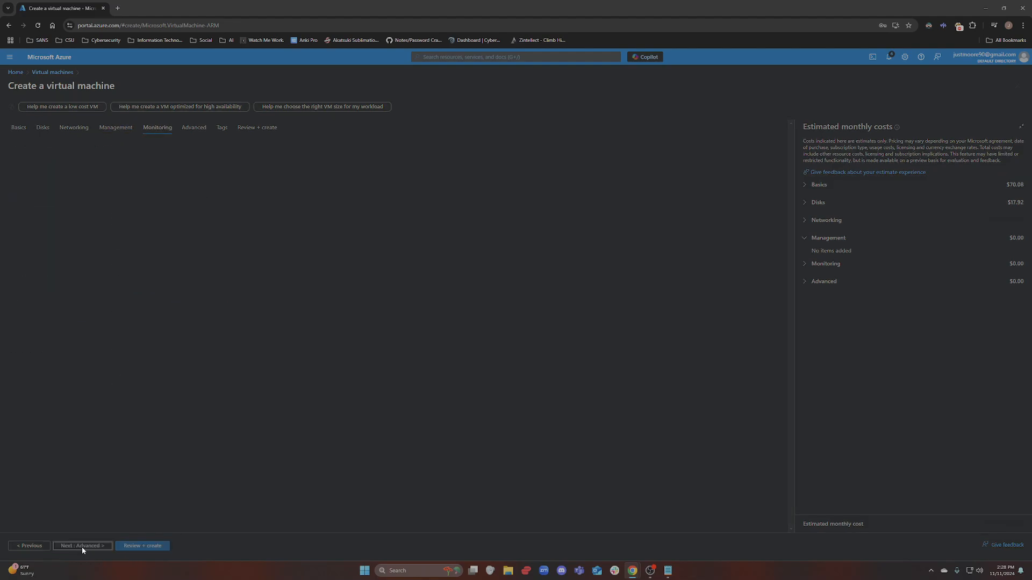
pyautogui.click(82, 547)
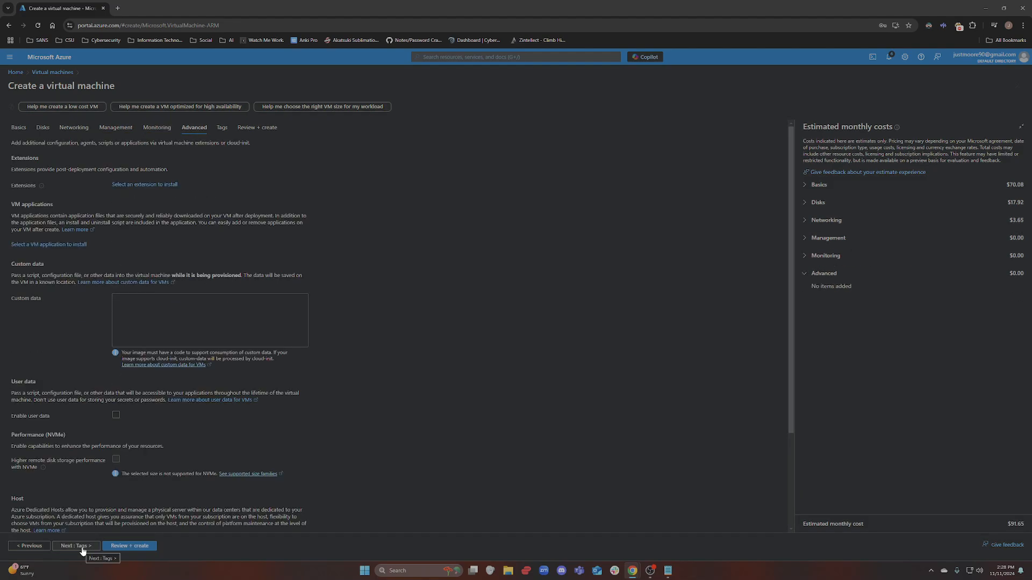
pyautogui.click(83, 547)
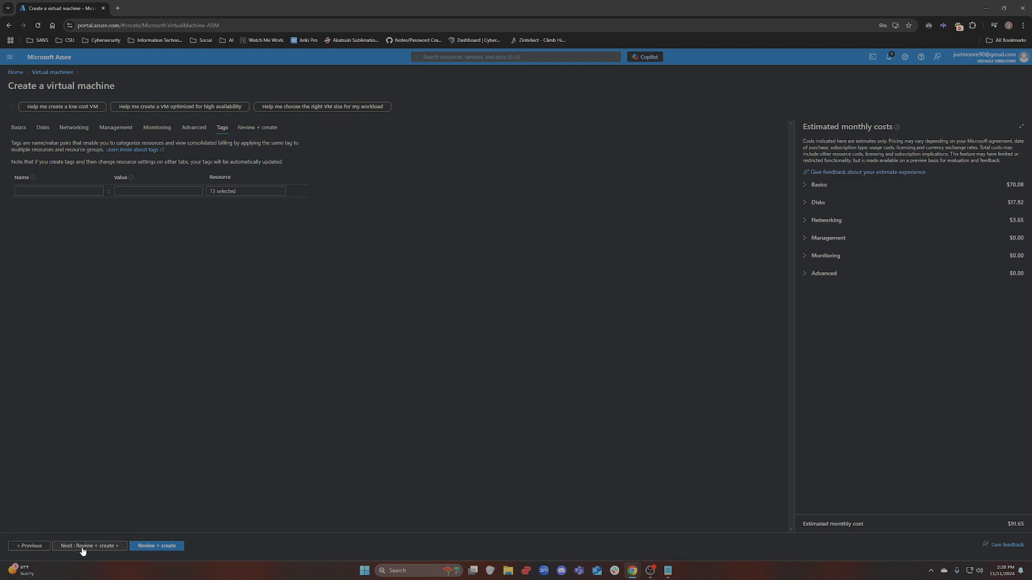
pyautogui.click(83, 547)
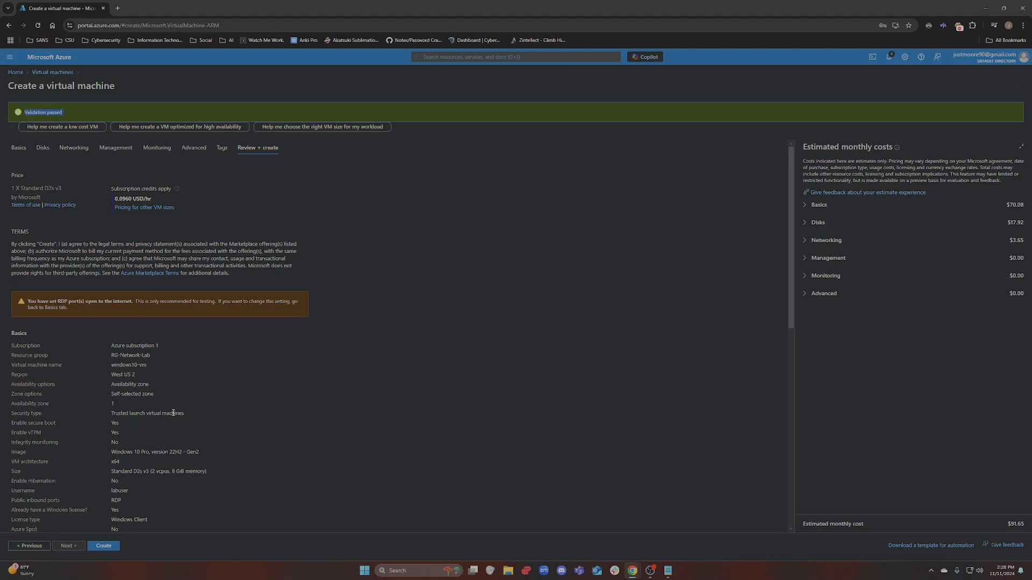
pyautogui.click(103, 546)
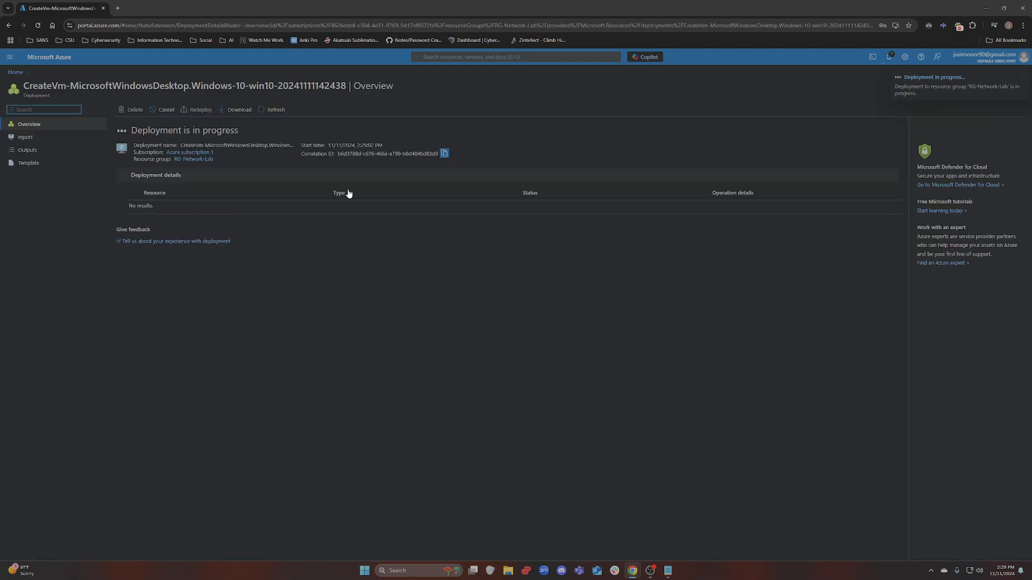
pyautogui.moveTo(130, 131); pyautogui.dragTo(239, 130)
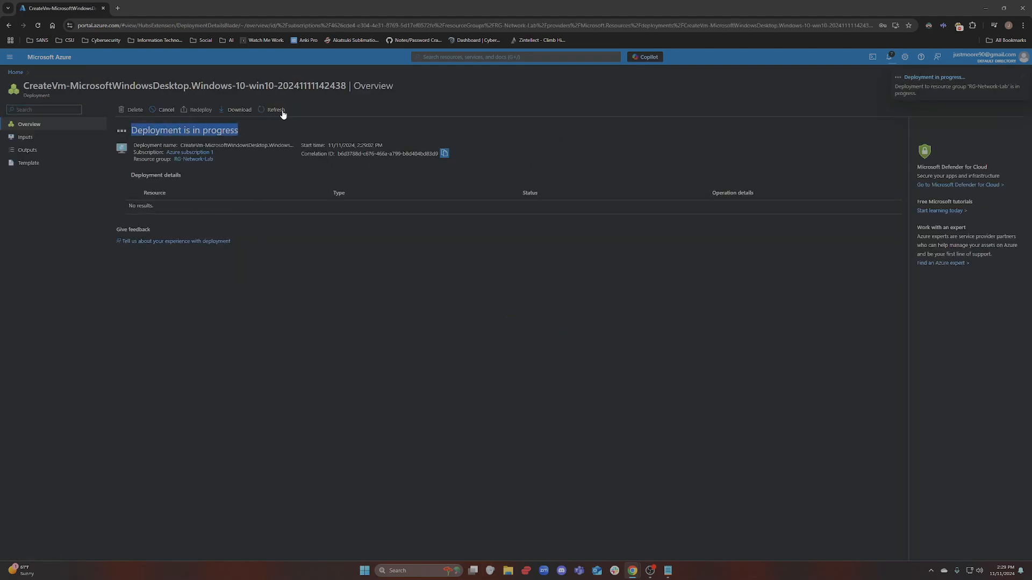
# Open RG-Network-Lab from Resource groups and reload it to list its six windows10-vm resources
pyautogui.click(16, 72)
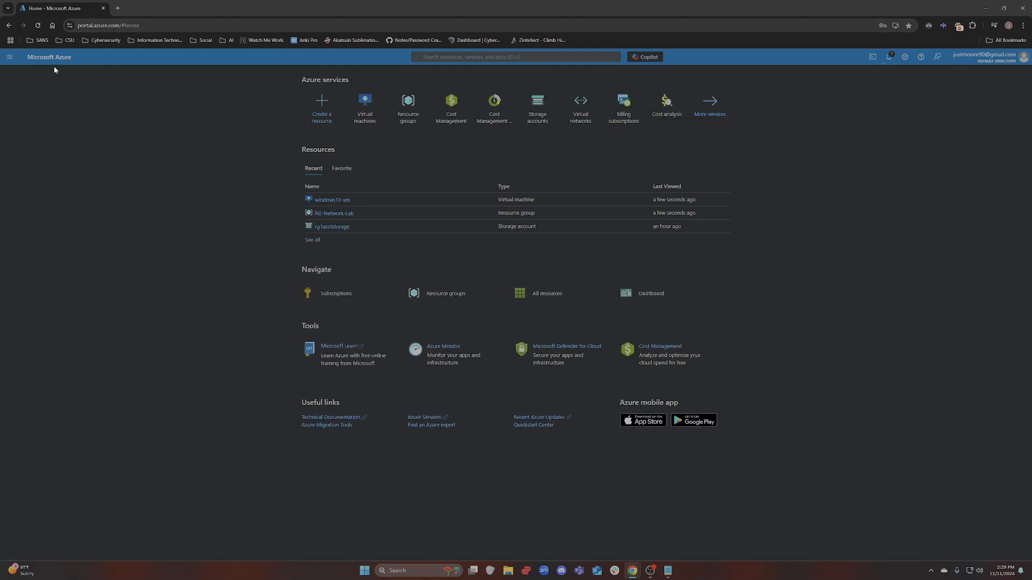
pyautogui.click(436, 57)
pyautogui.write('resour')
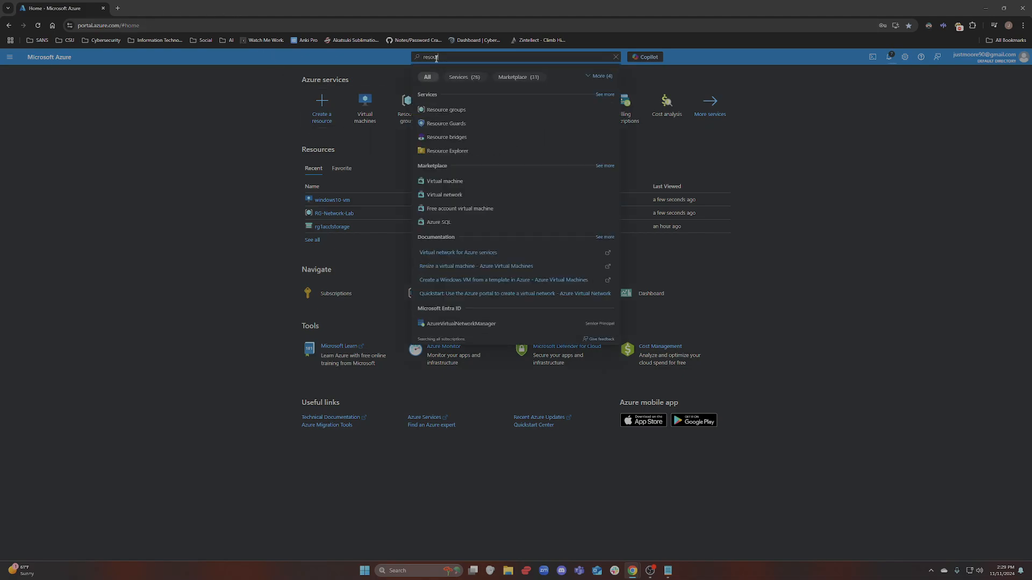
pyautogui.click(442, 110)
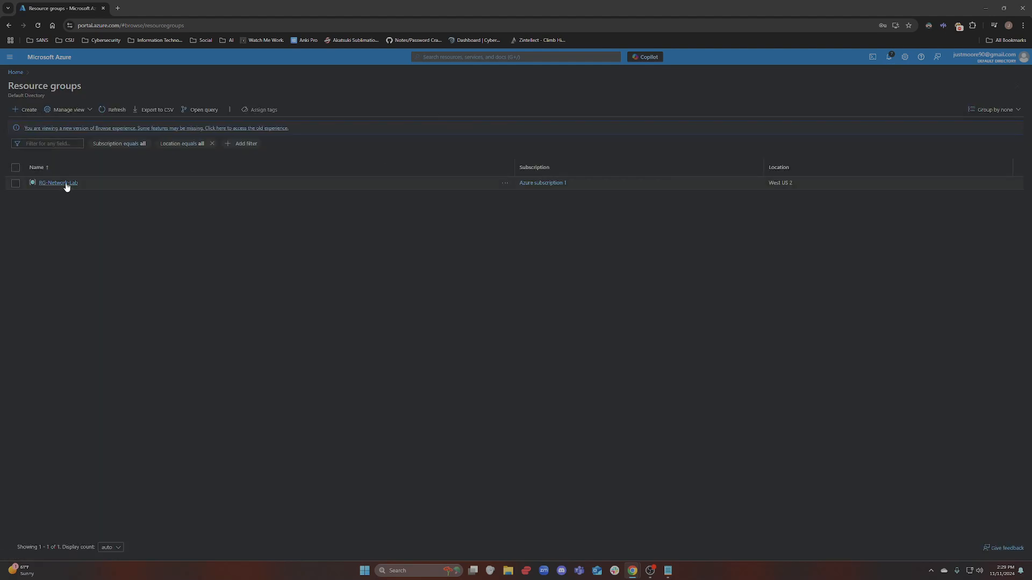
pyautogui.click(62, 183)
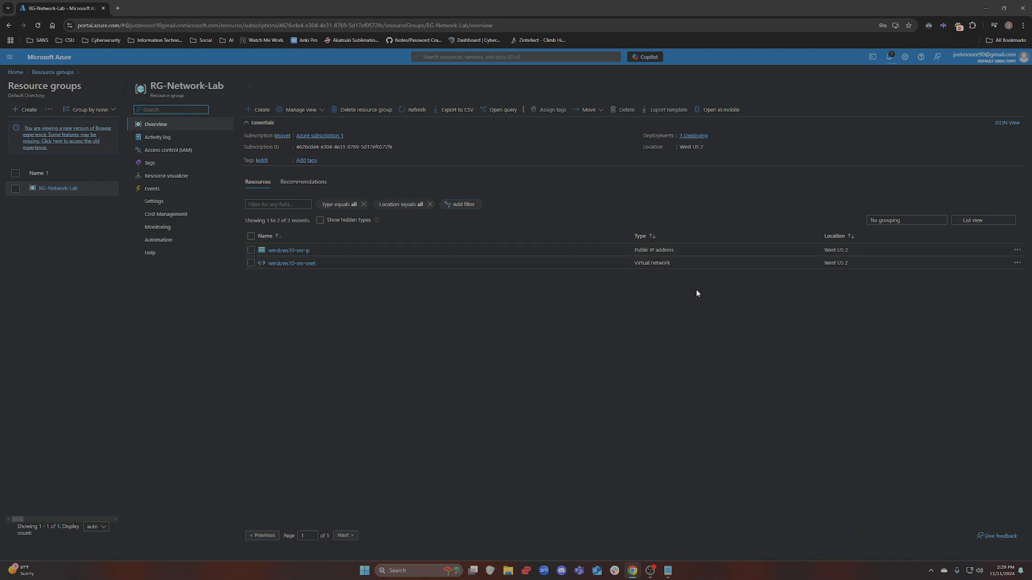
pyautogui.click(37, 25)
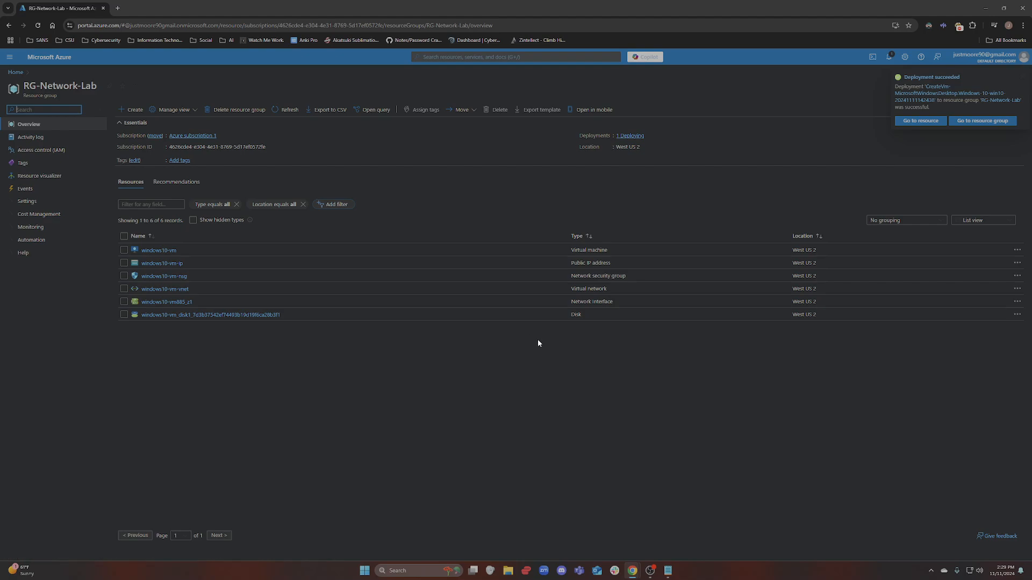
pyautogui.moveTo(611, 314); pyautogui.dragTo(472, 317)
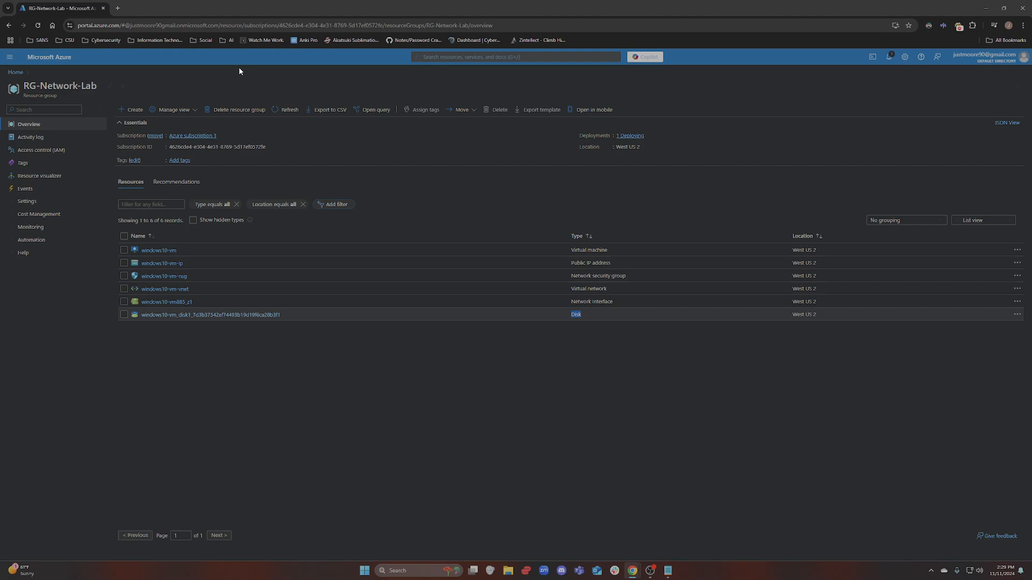
# From the Virtual machines list, choose Create > Azure virtual machine for a new form
pyautogui.click(502, 57)
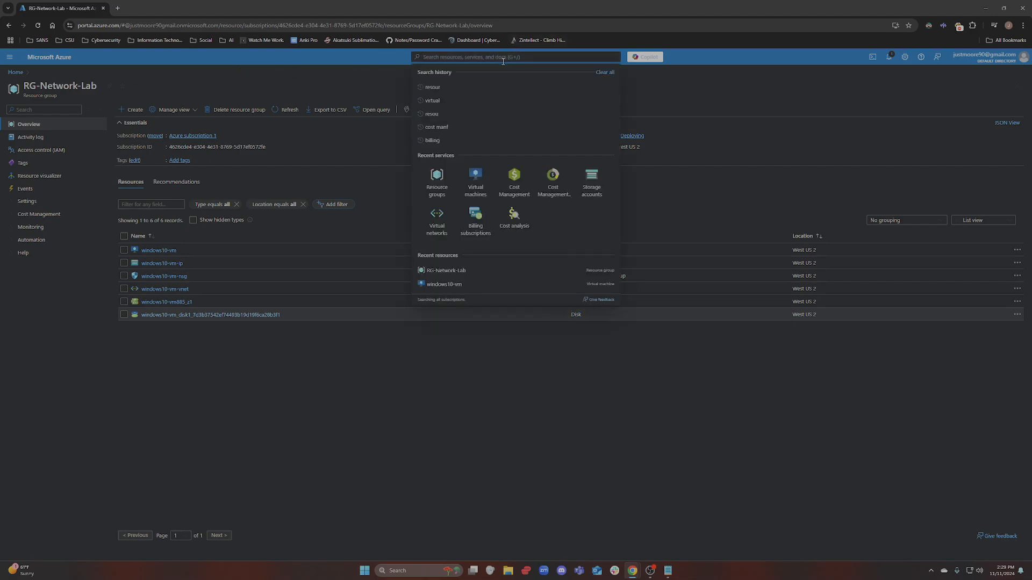
pyautogui.write('vir')
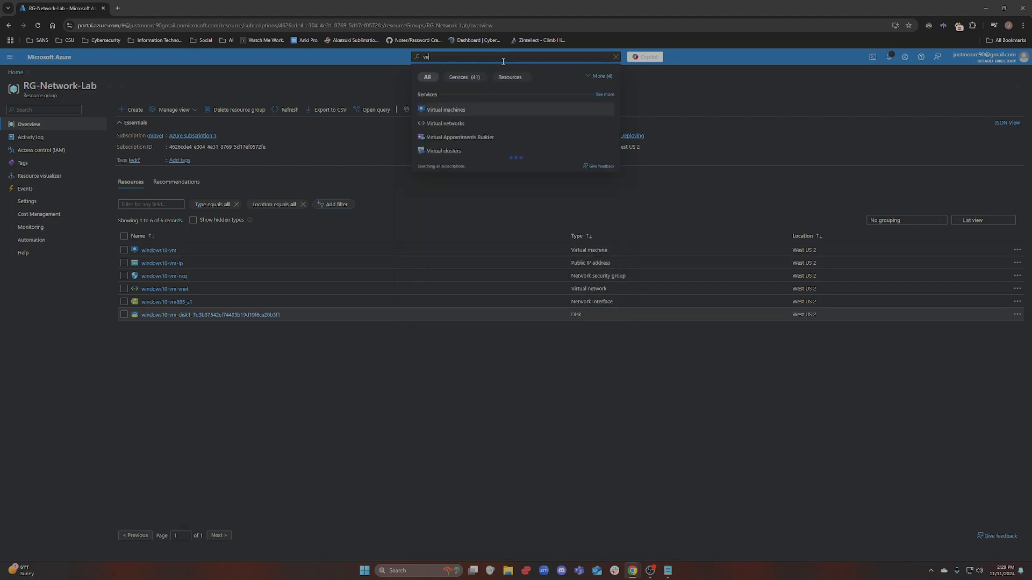
pyautogui.write('tual')
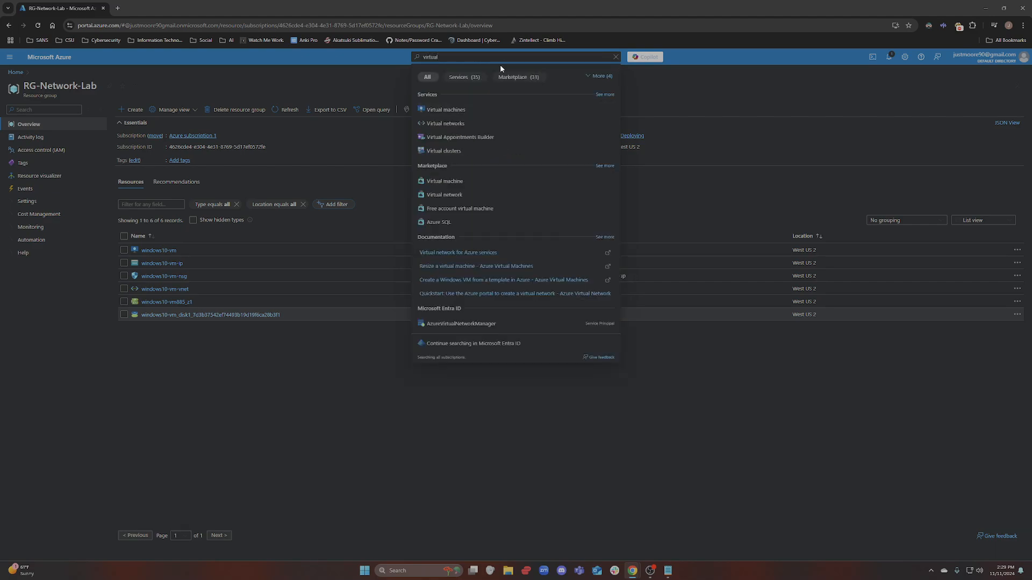
pyautogui.click(471, 110)
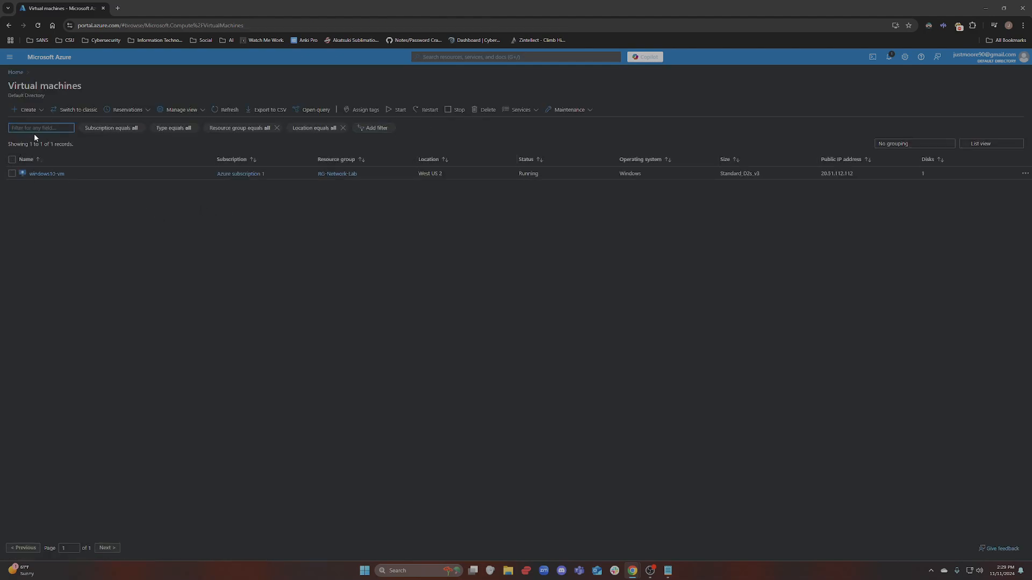
pyautogui.click(26, 111)
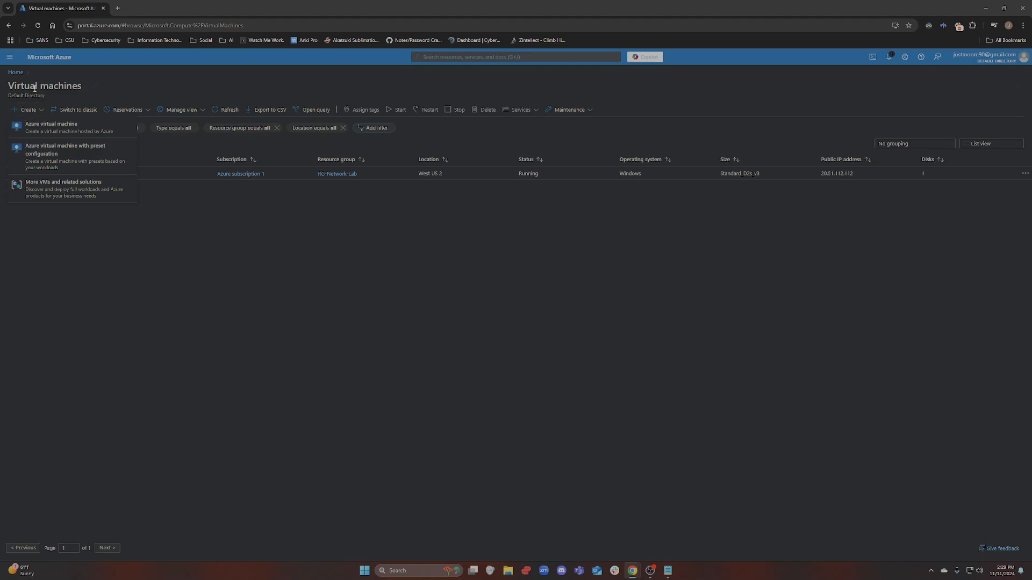
pyautogui.click(31, 129)
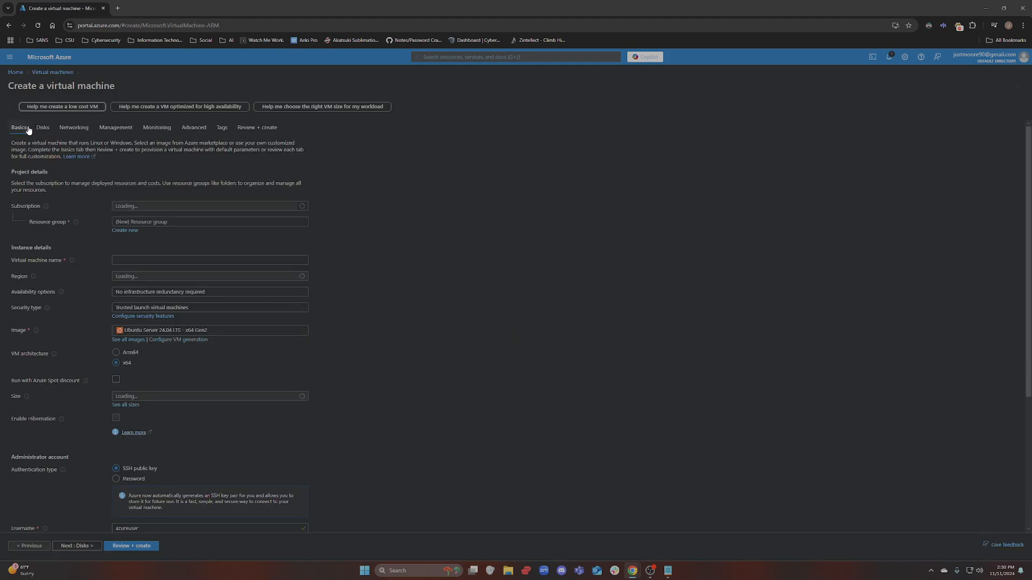
# Place the new VM in resource group RG-Network-Lab and name it Ubuntu-vm
pyautogui.click(172, 222)
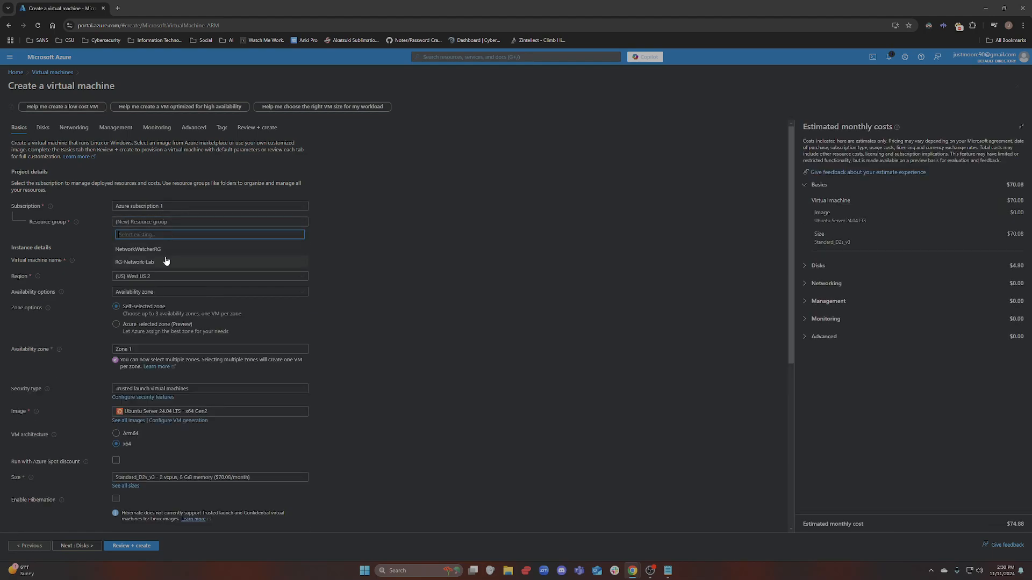
pyautogui.click(132, 268)
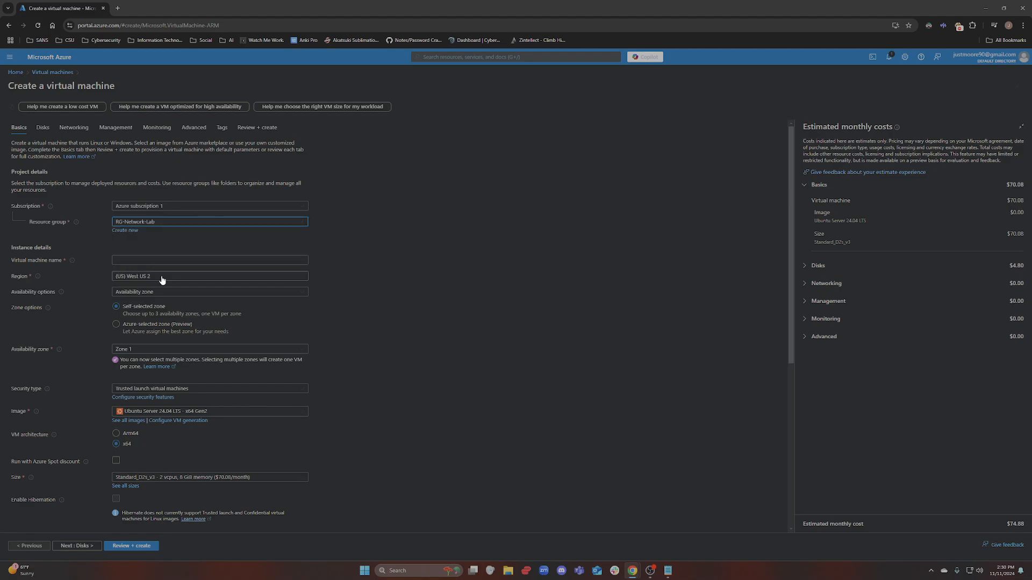
pyautogui.click(156, 263)
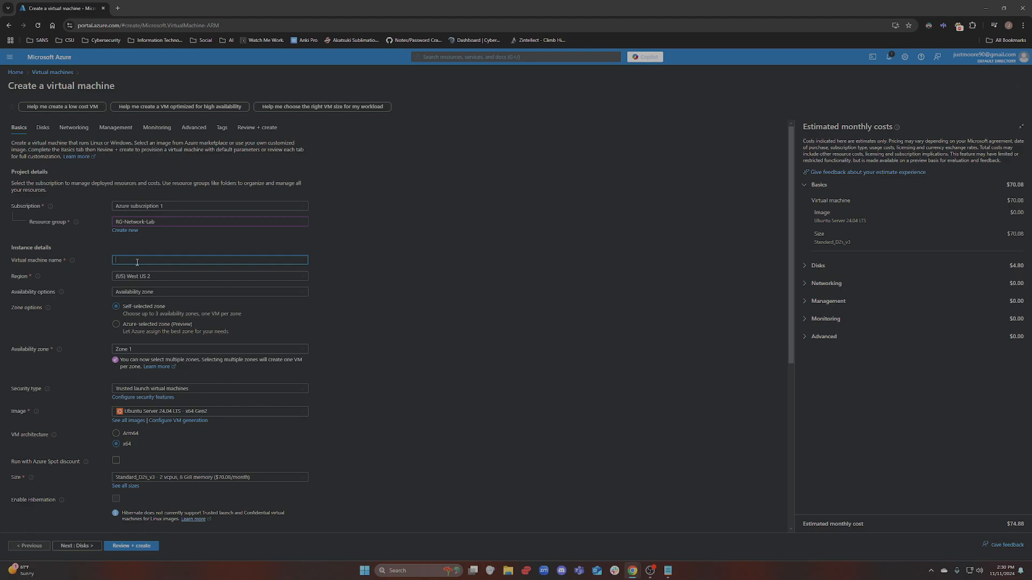
pyautogui.write('Ub')
pyautogui.write('unb')
pyautogui.write('-vm')
pyautogui.click(391, 227)
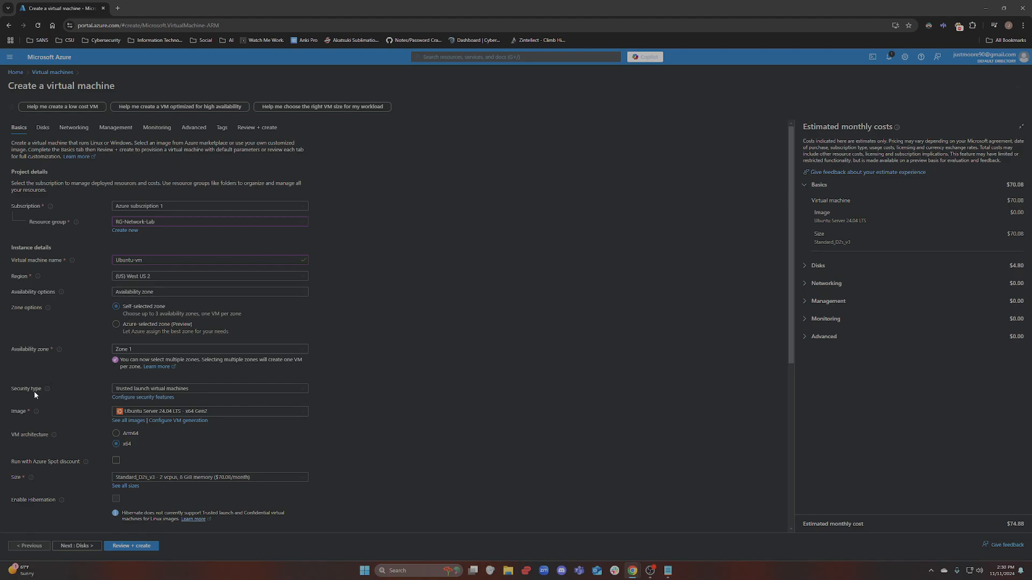
# Choose the Ubuntu Server 22.04 LTS image and scroll down to Administrator account
pyautogui.click(154, 413)
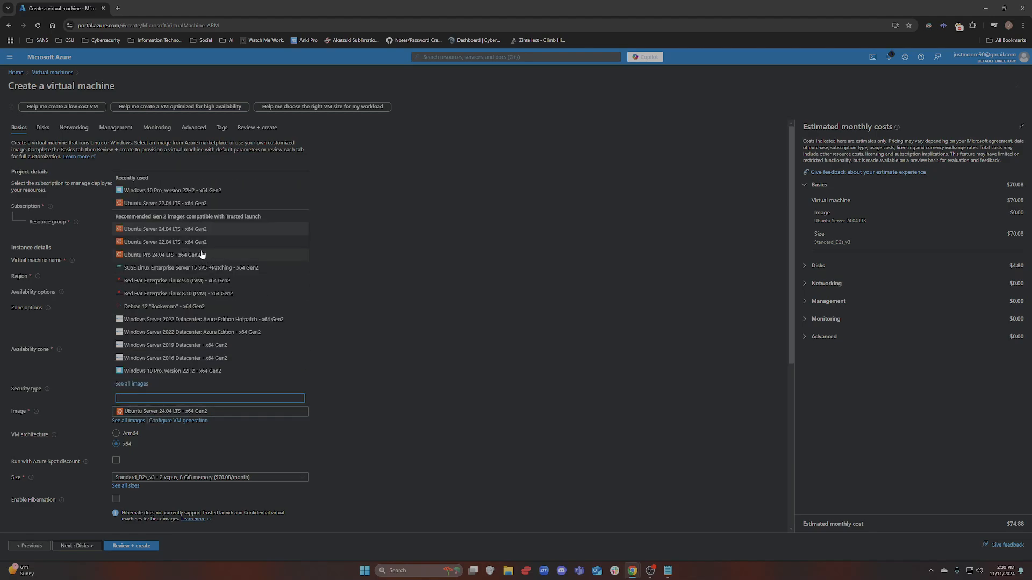
pyautogui.click(159, 247)
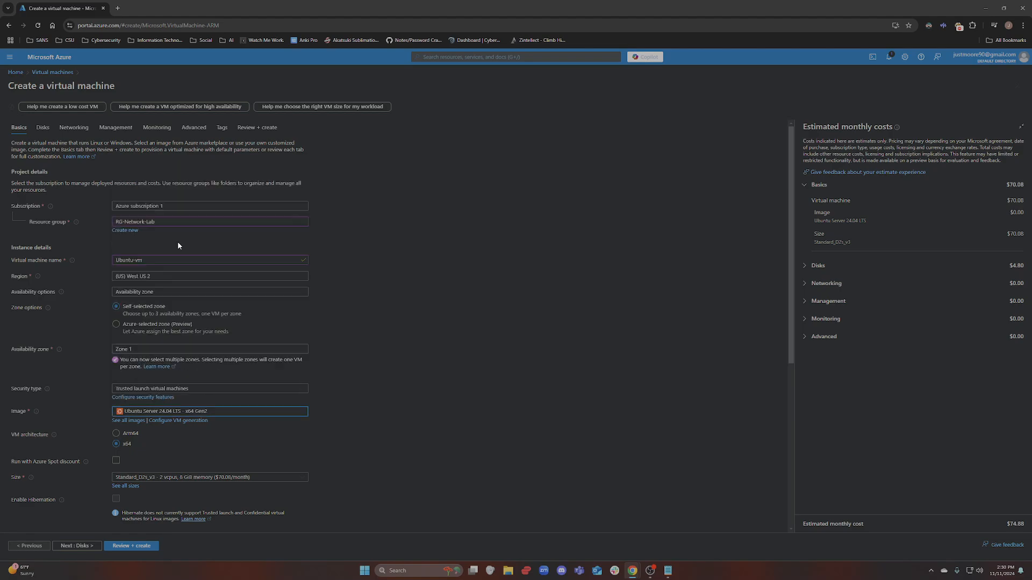
pyautogui.scroll(-2, 259, 453)
pyautogui.scroll(-4, 261, 457)
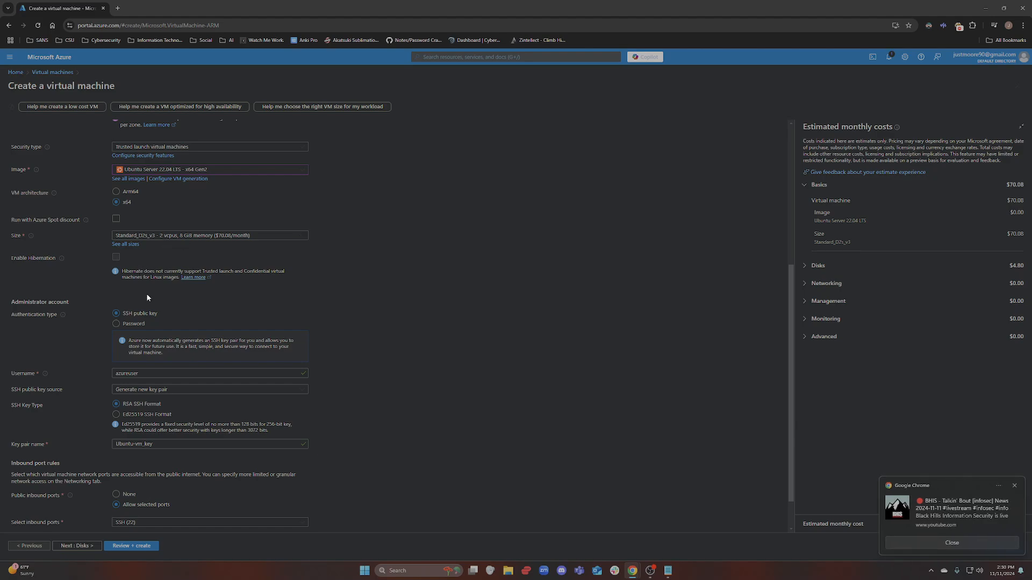
# Switch authentication to Password and paste the administrator username copied from the Notepad notes
pyautogui.click(129, 325)
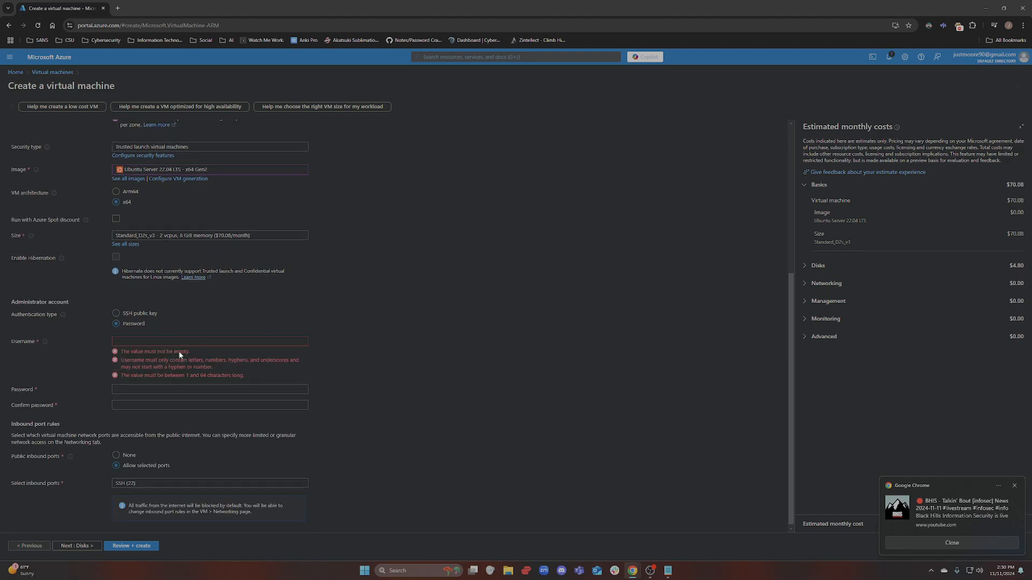
pyautogui.scroll(1, 204, 340)
pyautogui.click(668, 574)
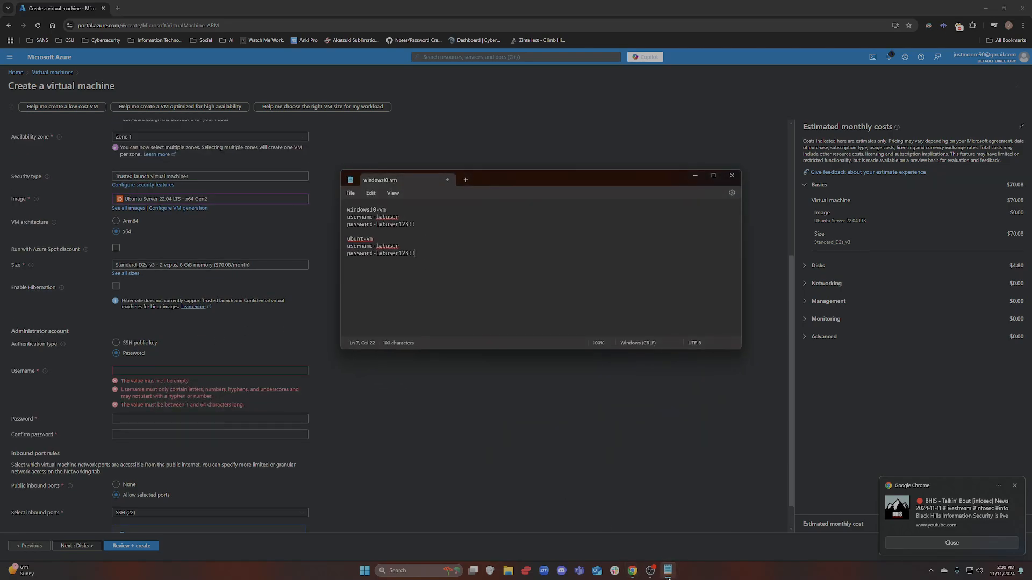
pyautogui.moveTo(408, 248); pyautogui.dragTo(378, 248)
pyautogui.hotkey('ctrl', 'c')
pyautogui.click(179, 370)
pyautogui.hotkey('ctrl', 'v')
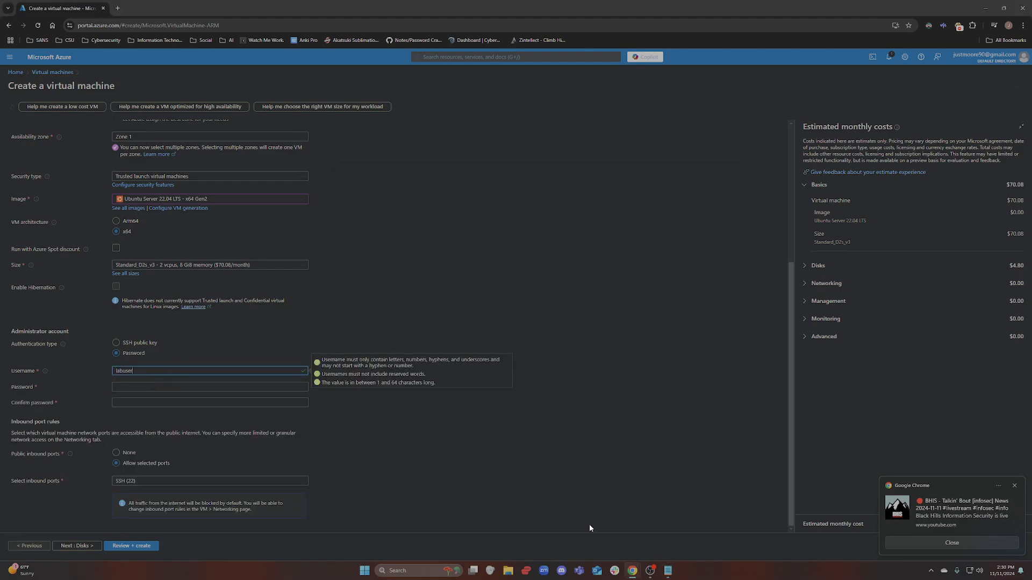
# Copy the VM password from the notes into both Password and Confirm password
pyautogui.hotkey('alt', 'Tab')
pyautogui.moveTo(417, 254); pyautogui.dragTo(378, 254)
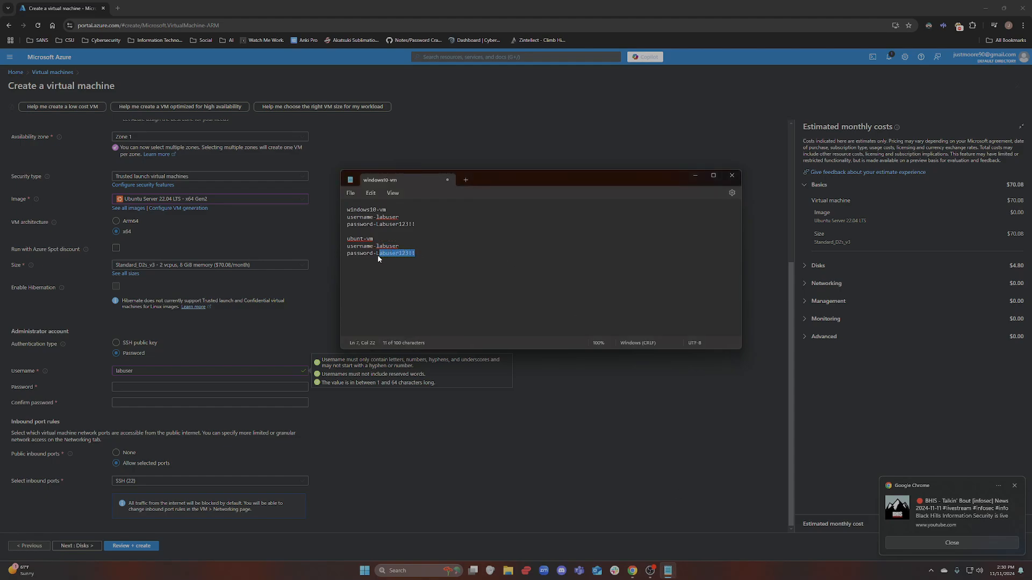
pyautogui.hotkey('ctrl', 'c')
pyautogui.click(139, 387)
pyautogui.hotkey('ctrl', 'v')
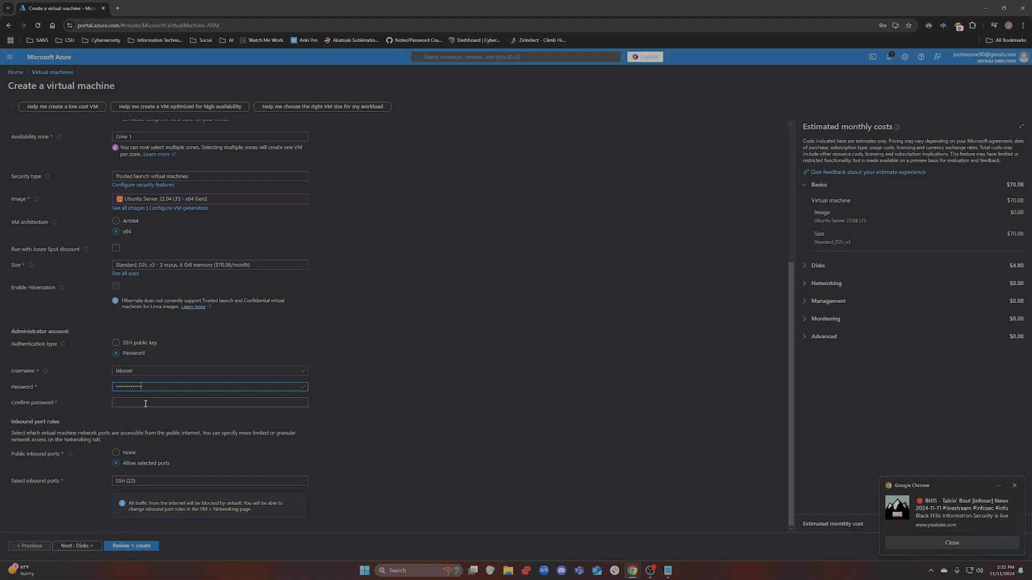
pyautogui.click(145, 404)
pyautogui.hotkey('ctrl', 'v')
pyautogui.click(389, 403)
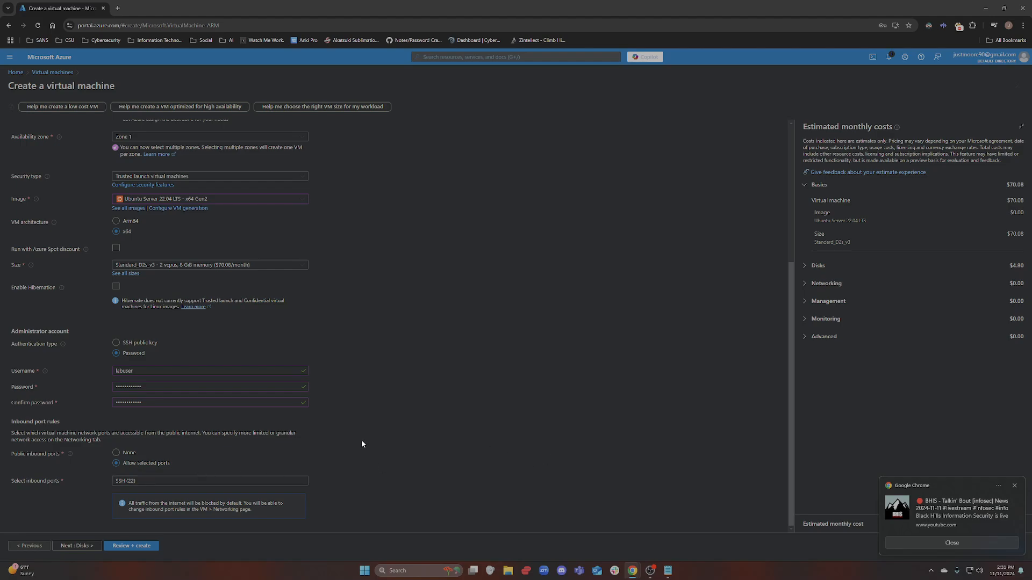
# Advance to Networking past the password warning and confirm windows10-vm-vnet with default subnet 10.0.0.0/24
pyautogui.click(75, 546)
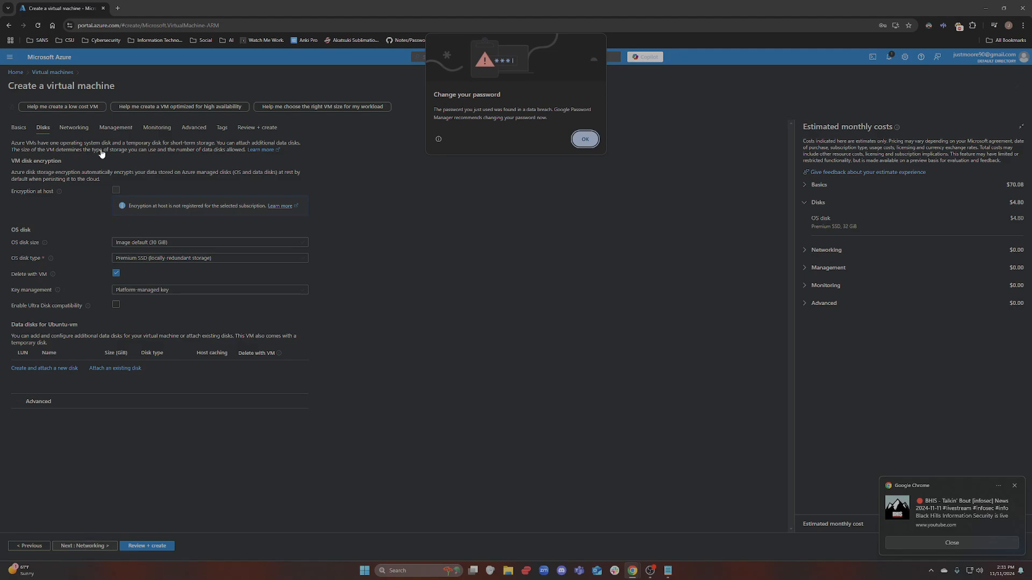
pyautogui.click(584, 138)
pyautogui.click(84, 550)
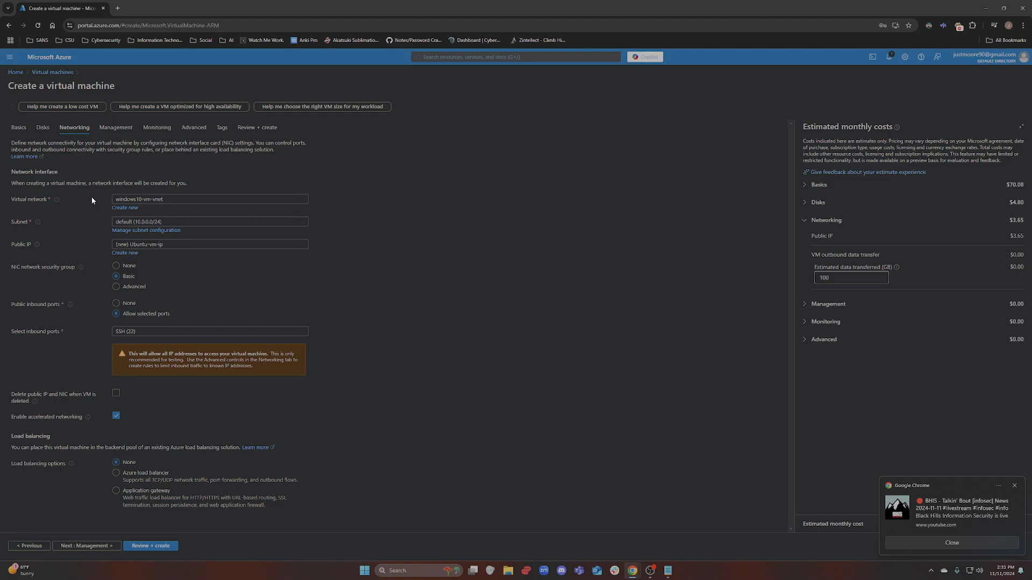
pyautogui.click(180, 202)
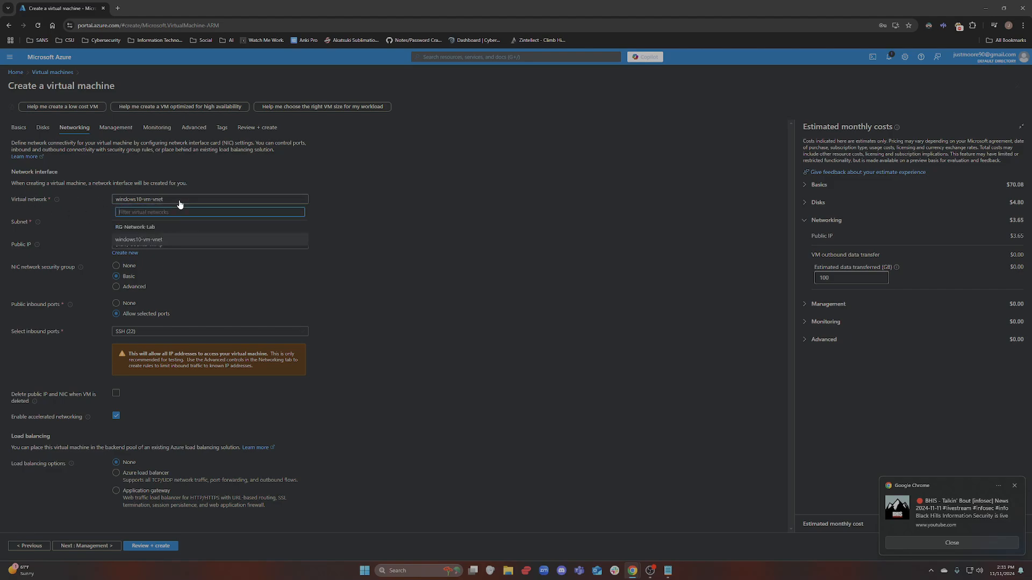
pyautogui.click(148, 227)
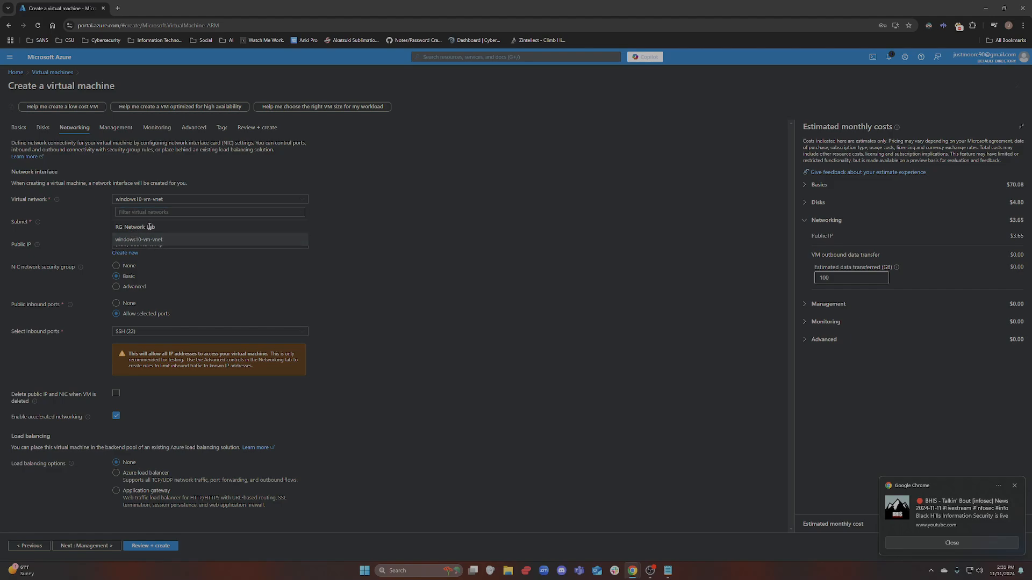
pyautogui.click(378, 215)
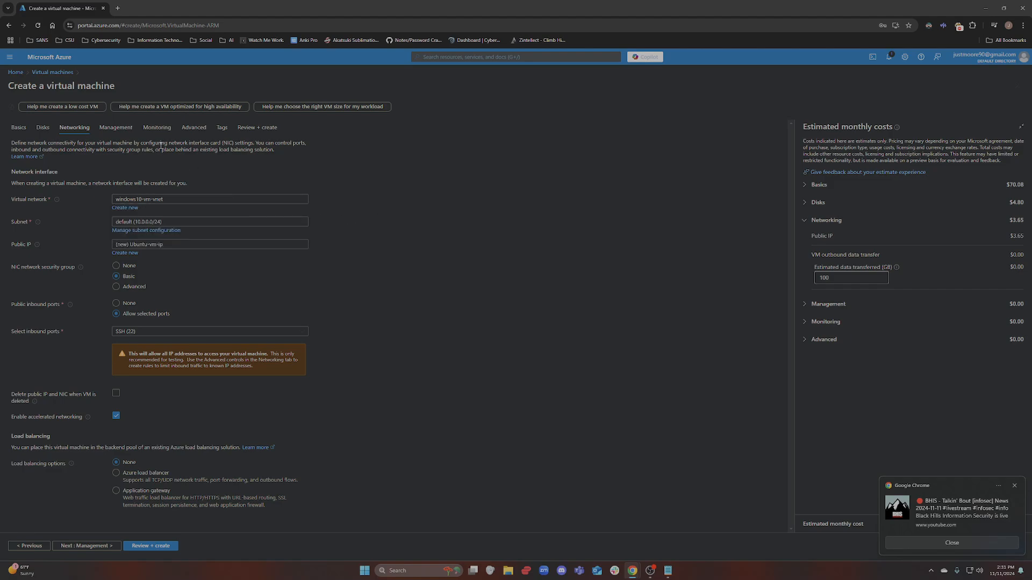
pyautogui.click(162, 199)
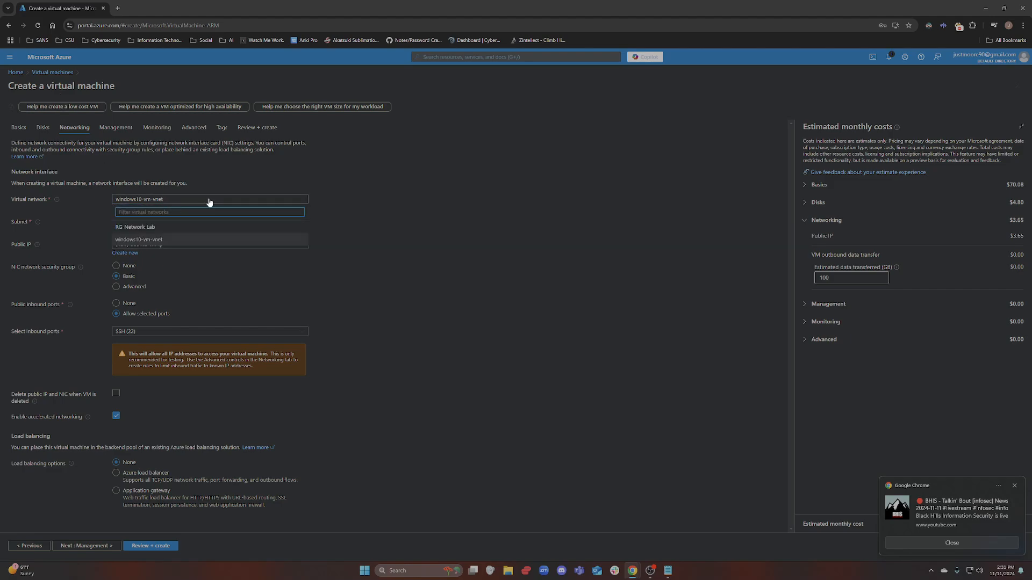
pyautogui.click(216, 175)
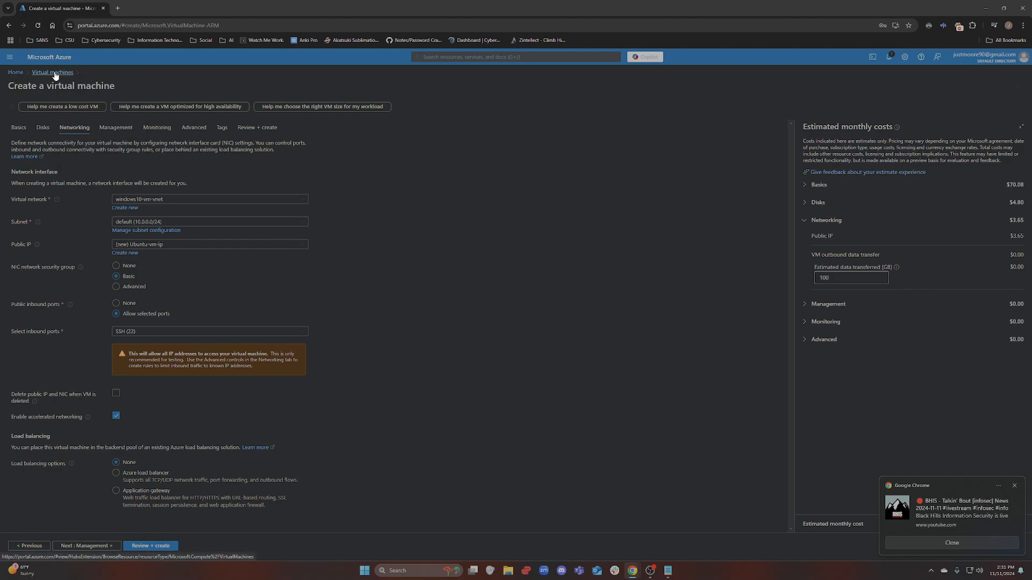
# Go Home and open RG-Network-Lab to check its windows10-vm-vnet virtual network
pyautogui.click(20, 73)
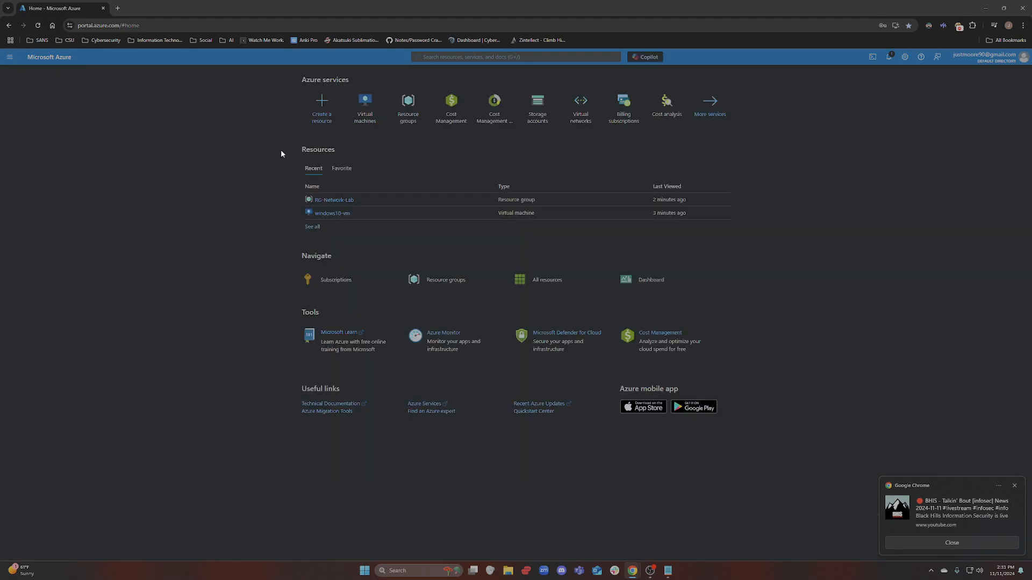
pyautogui.click(409, 118)
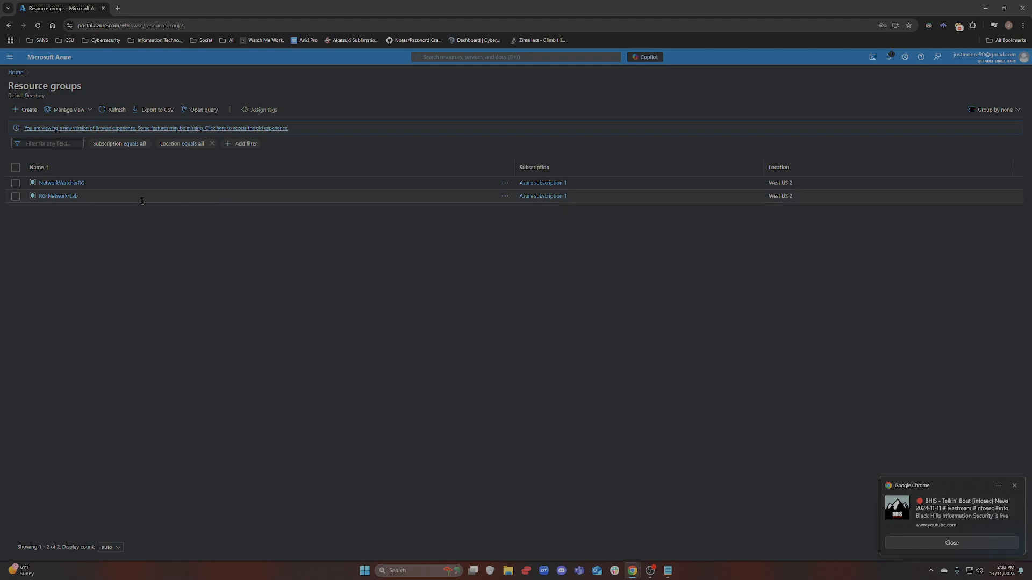
pyautogui.click(53, 196)
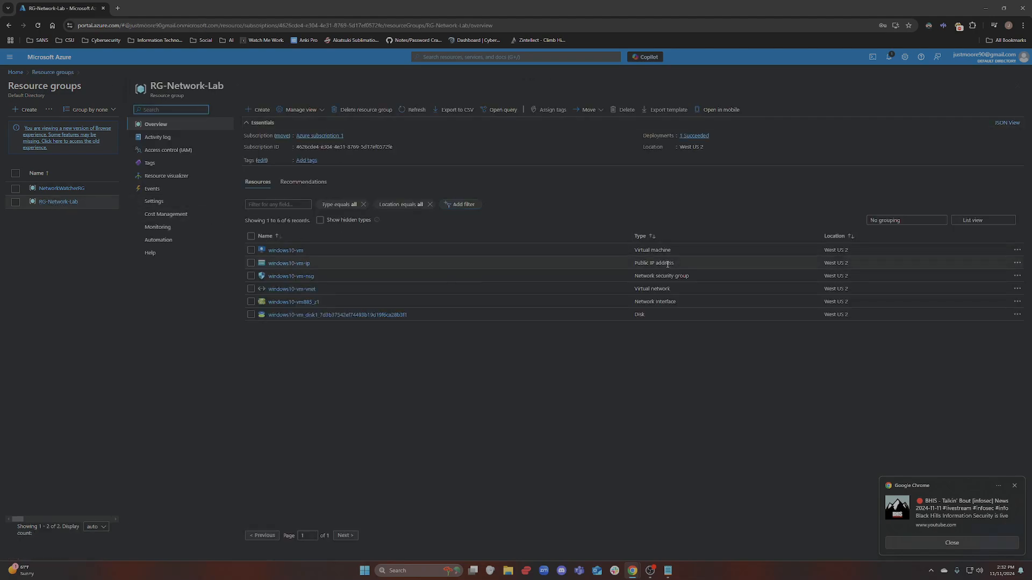
pyautogui.moveTo(672, 289); pyautogui.dragTo(372, 291)
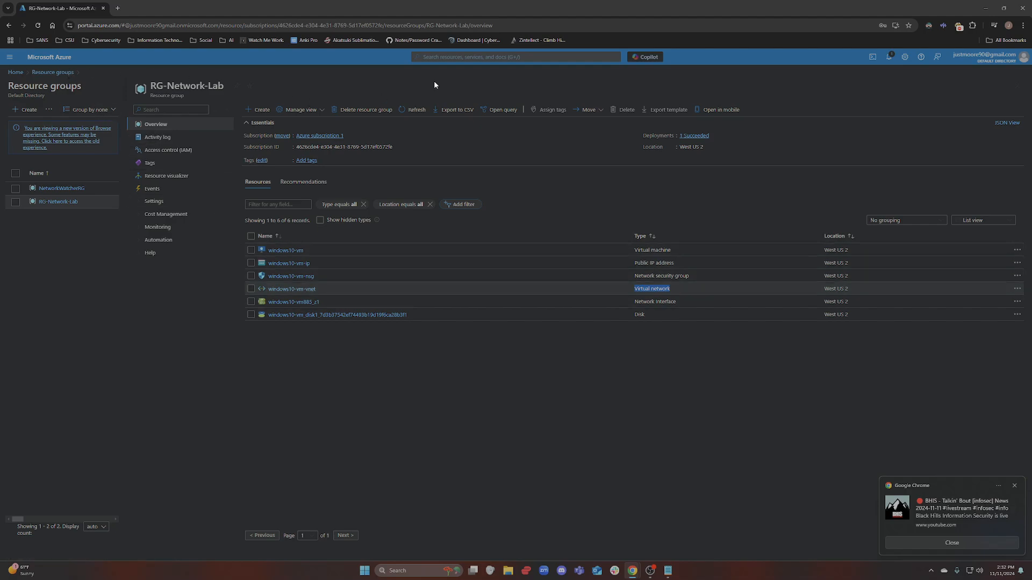
# Search 'virtual' and open the Virtual machines list
pyautogui.click(468, 57)
pyautogui.write('virtual')
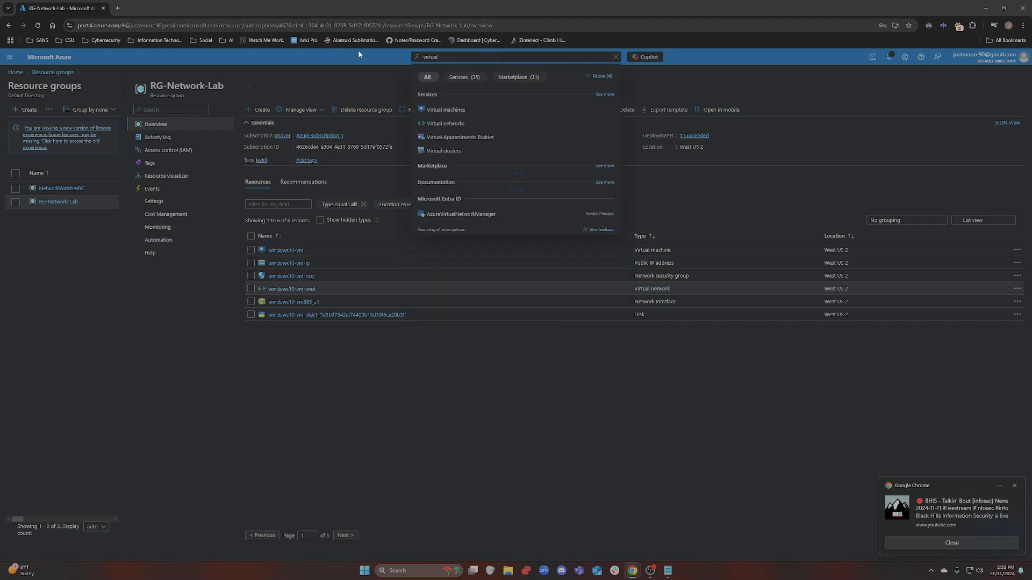
pyautogui.click(463, 110)
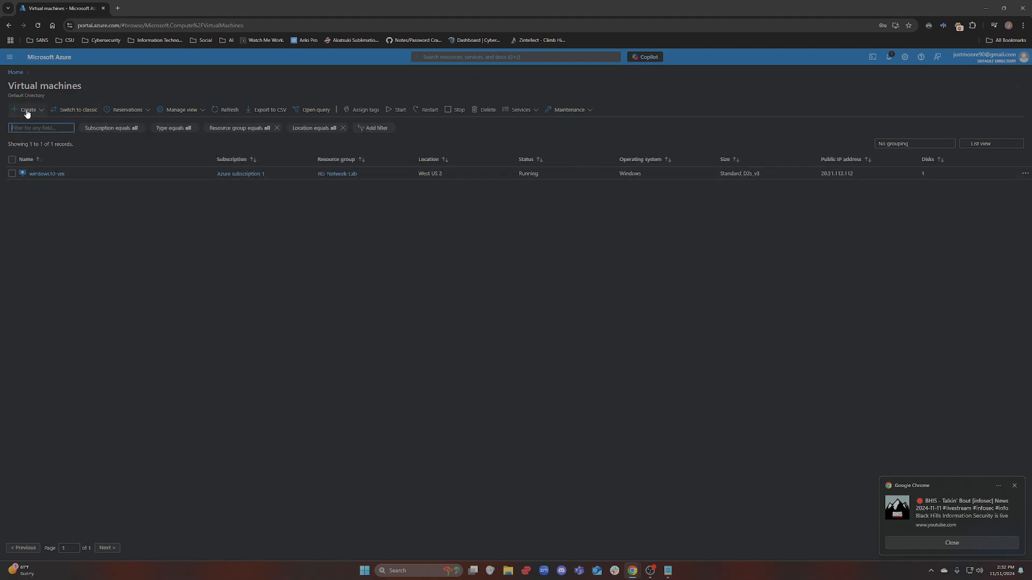
# Start a new Azure virtual machine in RG-Network-Lab named ubuntu-vm
pyautogui.click(28, 110)
pyautogui.click(32, 124)
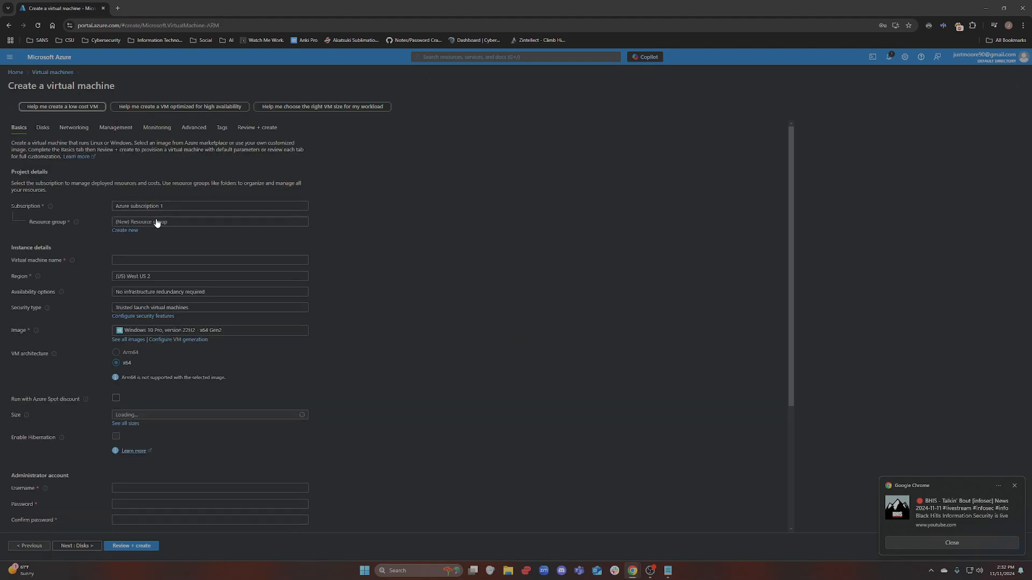
pyautogui.click(156, 222)
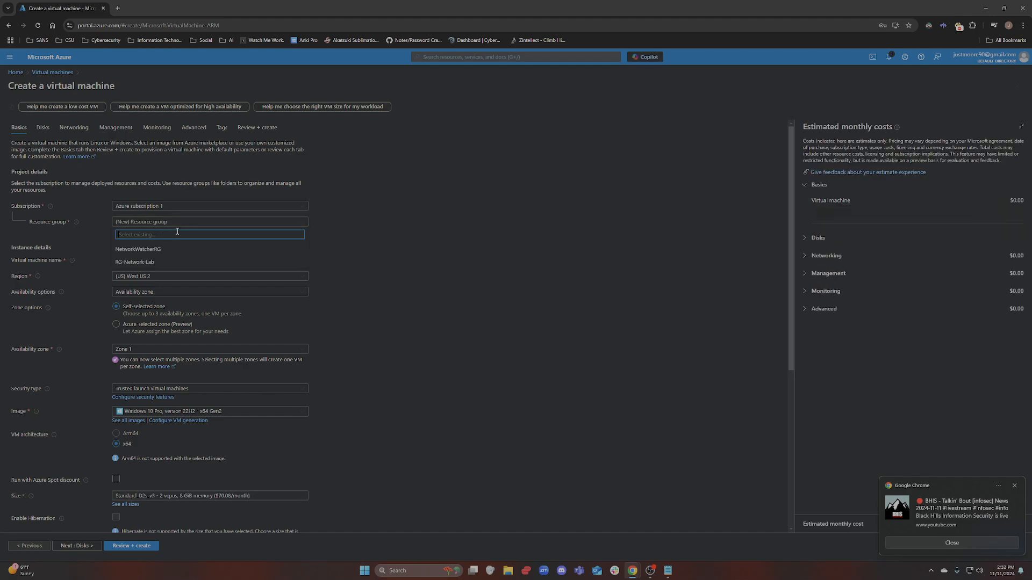
pyautogui.click(131, 264)
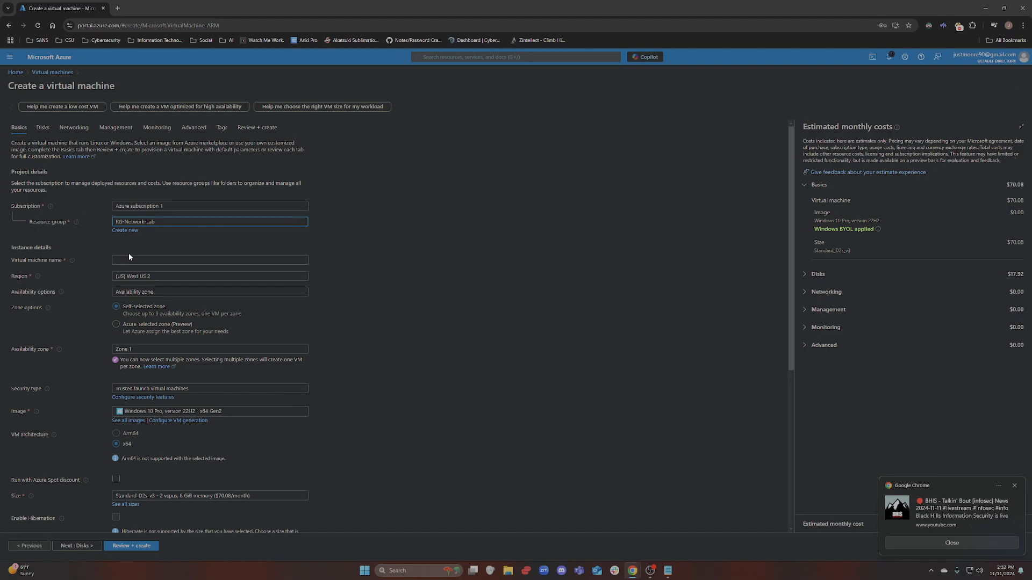
pyautogui.click(131, 259)
pyautogui.write('ub')
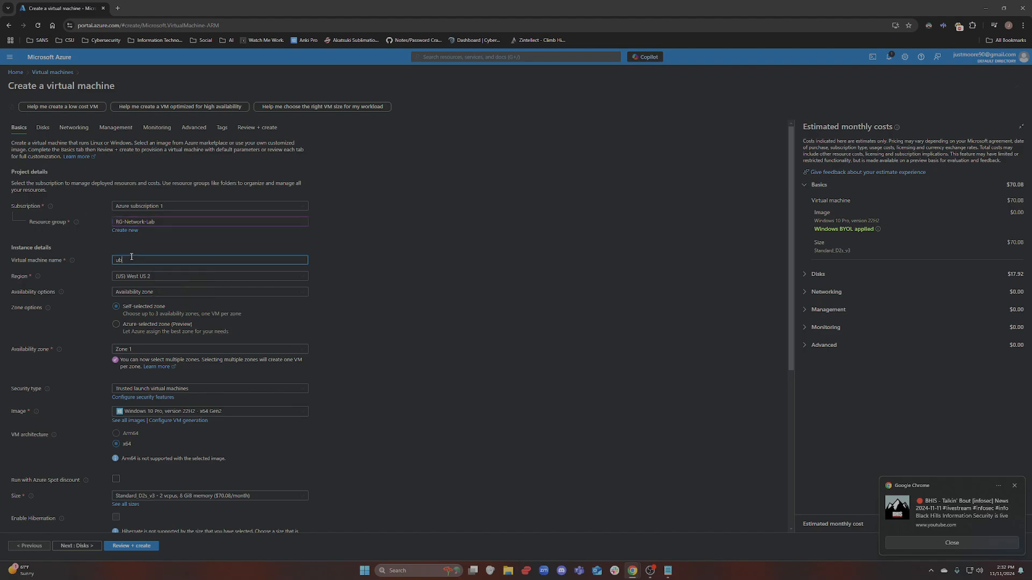
pyautogui.write('untu-vm')
# Select Ubuntu Server 22.04 LTS as the VM image
pyautogui.scroll(-3, 480, 450)
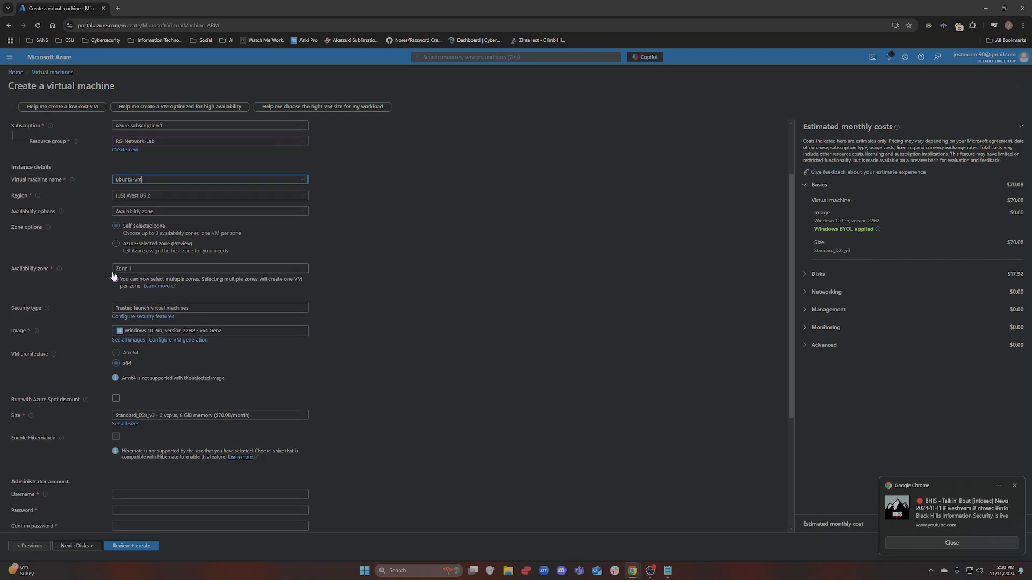
pyautogui.scroll(2, 129, 240)
pyautogui.scroll(-5, 128, 242)
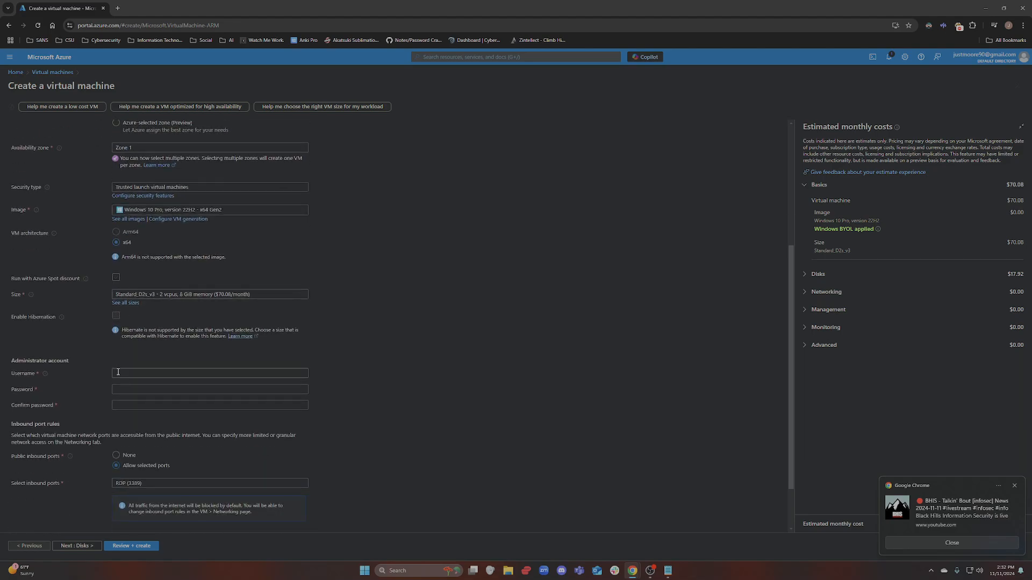
pyautogui.scroll(5, 126, 372)
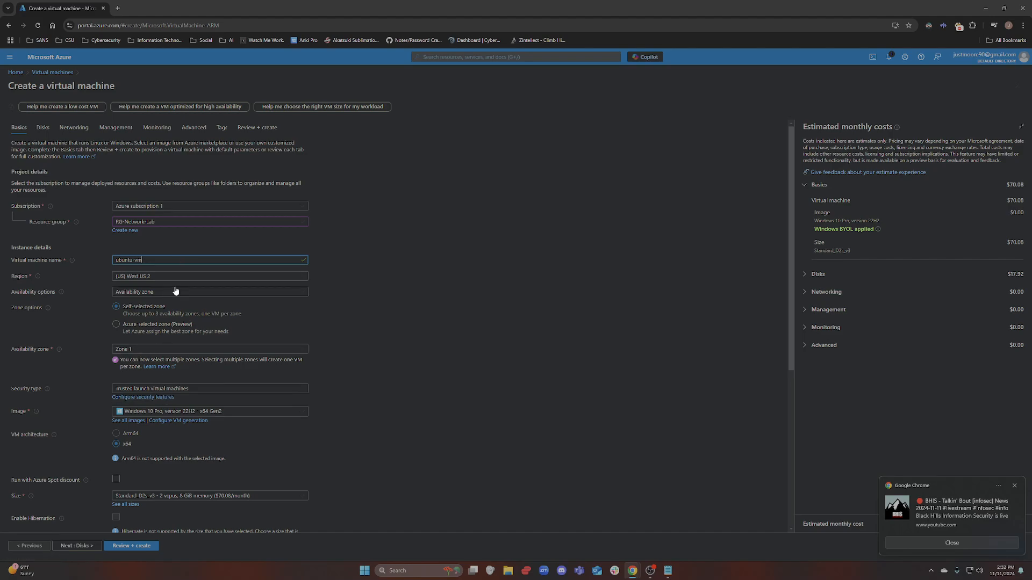
pyautogui.click(214, 413)
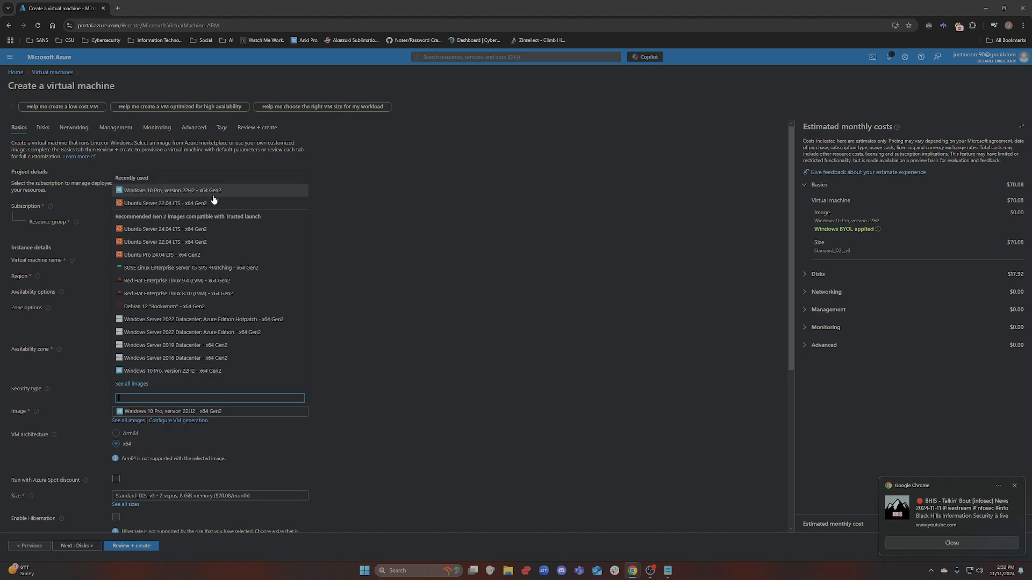
pyautogui.click(168, 243)
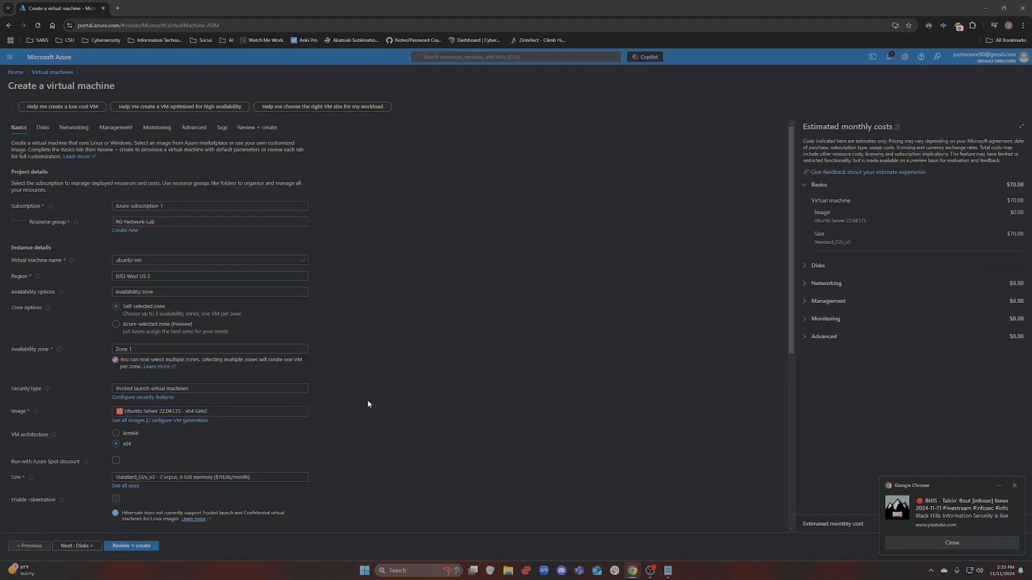
pyautogui.scroll(-4, 102, 317)
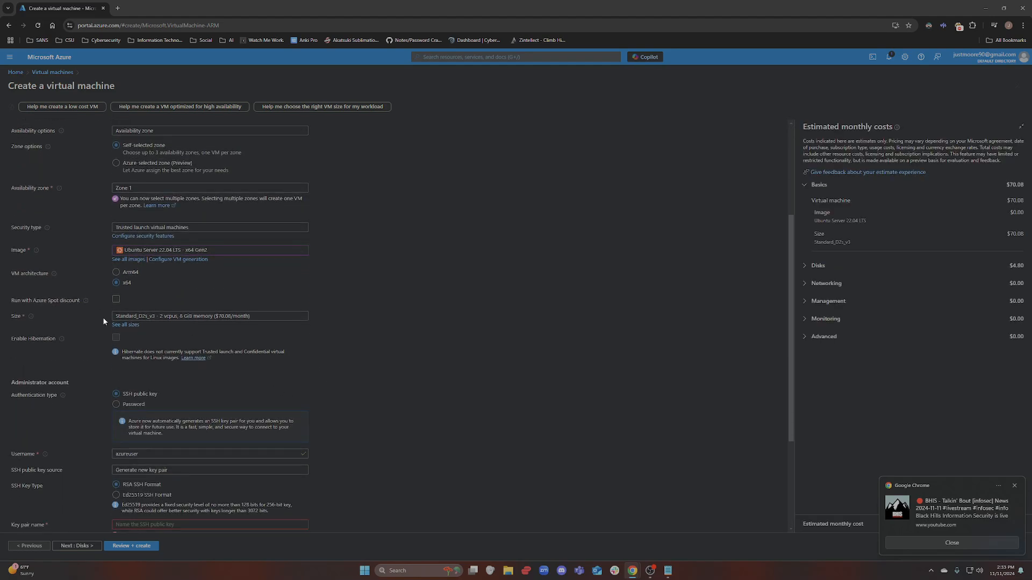
# Use password sign-in with username labuser and the notes' password in both password fields
pyautogui.click(116, 404)
pyautogui.click(159, 423)
pyautogui.click(667, 571)
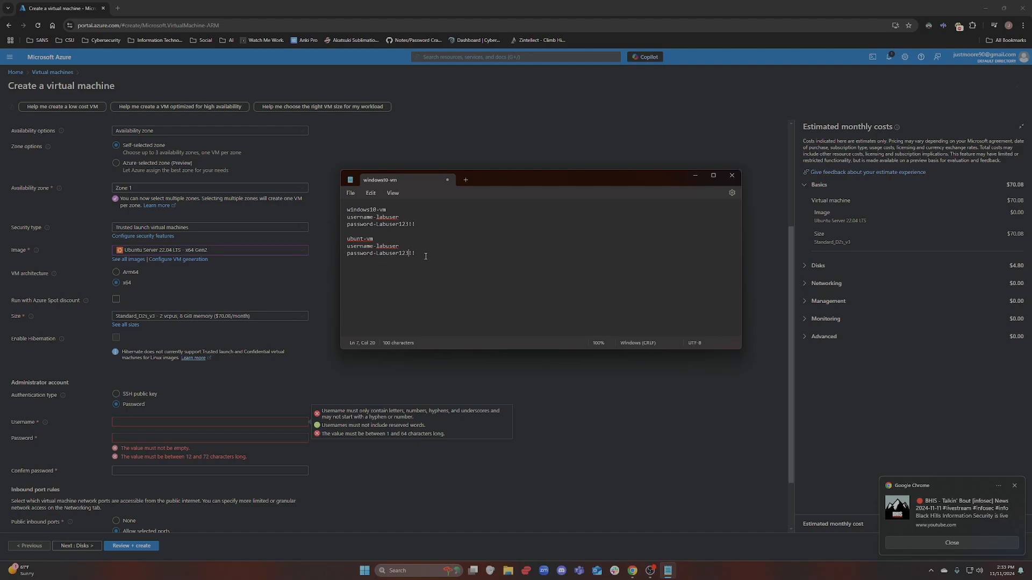
pyautogui.moveTo(416, 254); pyautogui.dragTo(380, 256)
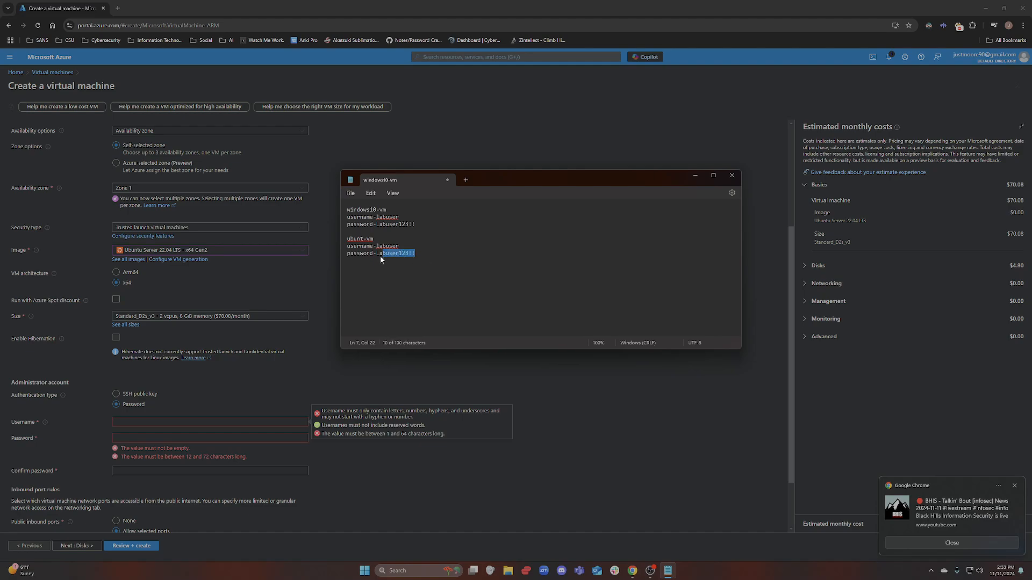
pyautogui.click(159, 437)
pyautogui.hotkey('ctrl', 'v')
pyautogui.press('Tab')
pyautogui.hotkey('ctrl', 'v')
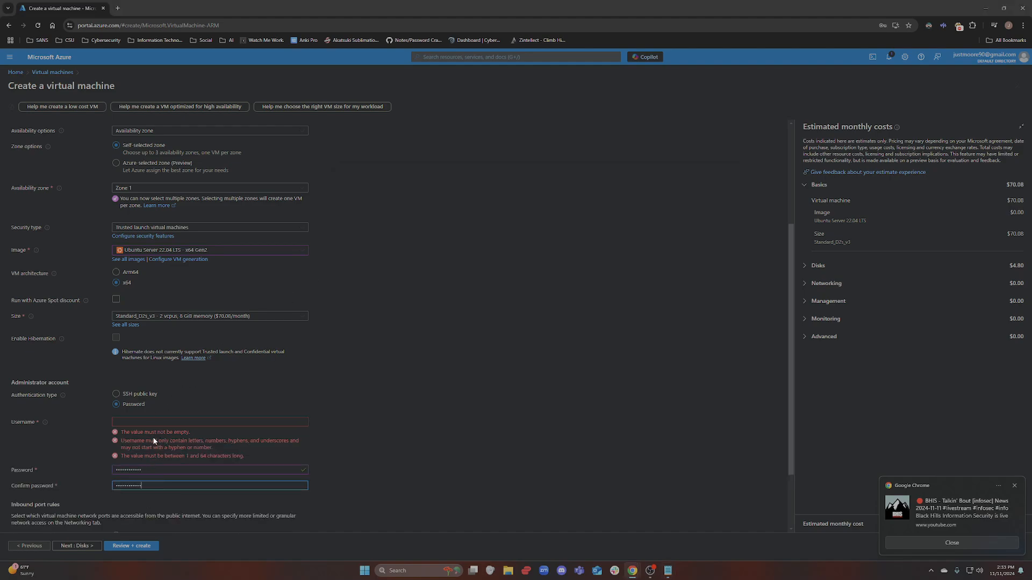
pyautogui.click(153, 421)
pyautogui.write('labuser')
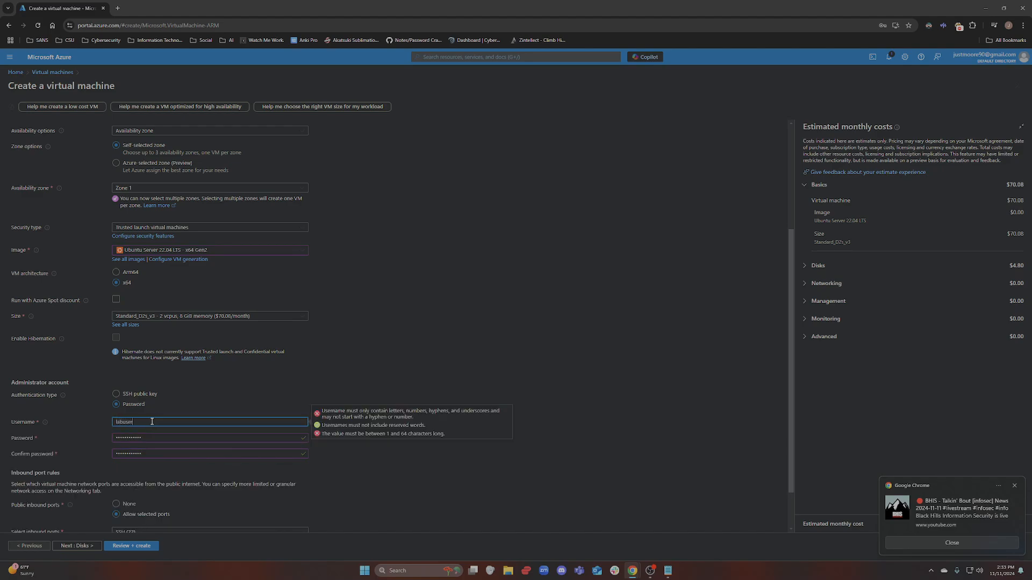
pyautogui.click(244, 385)
# Advance past Disks to the Networking settings
pyautogui.scroll(-1, 244, 385)
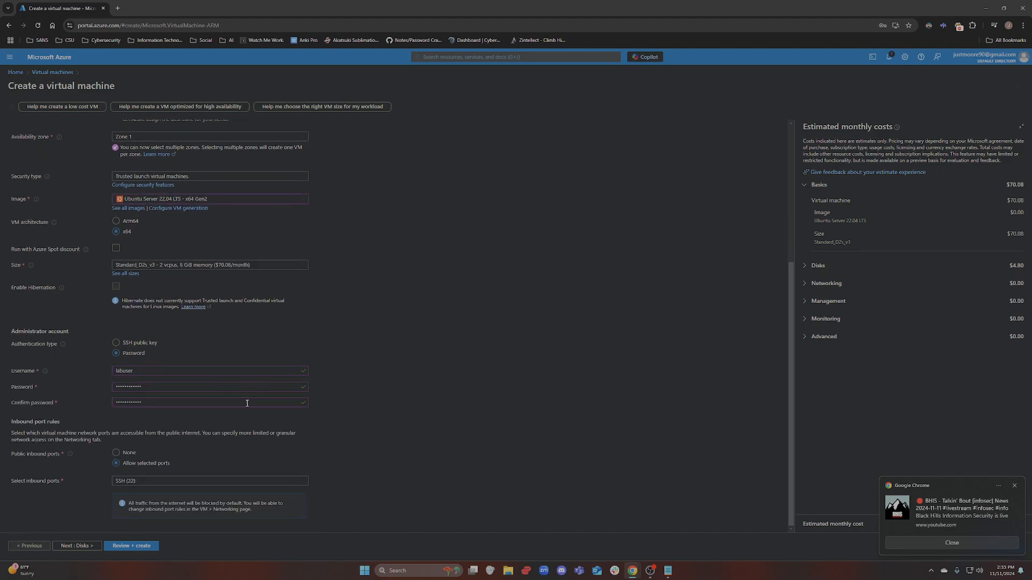
pyautogui.click(83, 547)
pyautogui.click(82, 548)
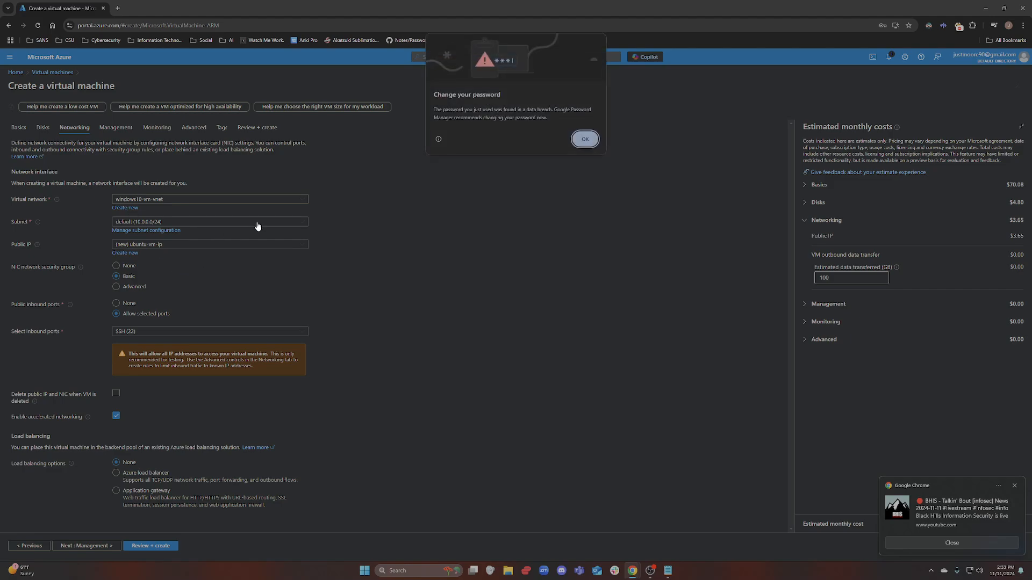
# Dismiss Chrome's breached-password warning with OK on the networking settings
pyautogui.click(585, 139)
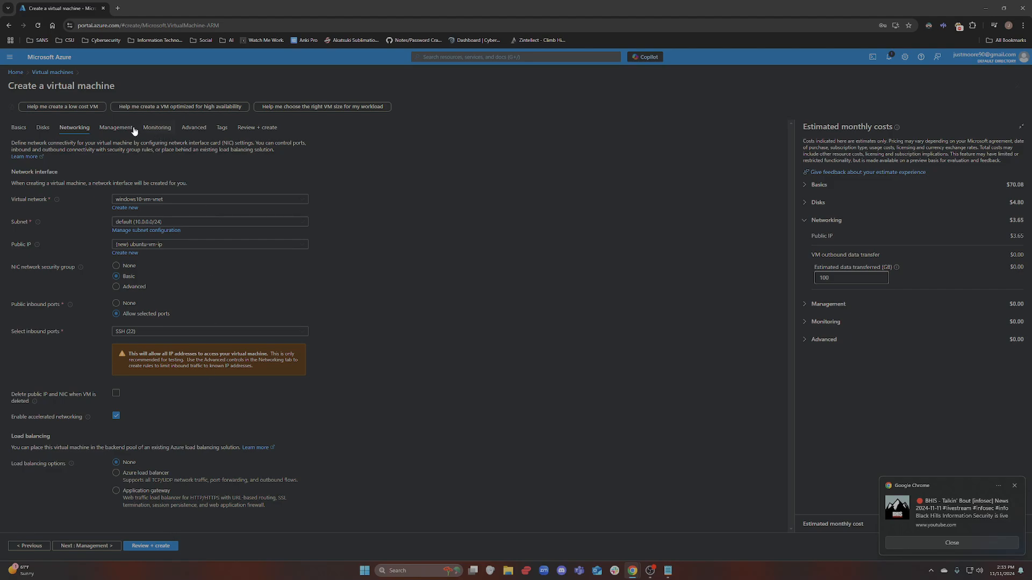
# Pass Review + create validation, create the Ubuntu VM, and return to the Home page
pyautogui.click(261, 127)
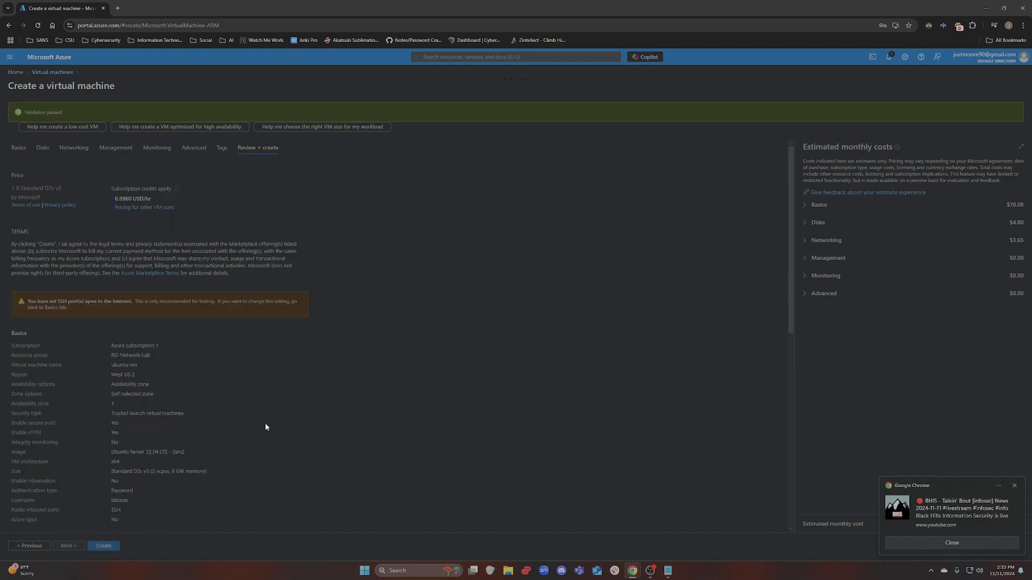
pyautogui.scroll(-9, 265, 424)
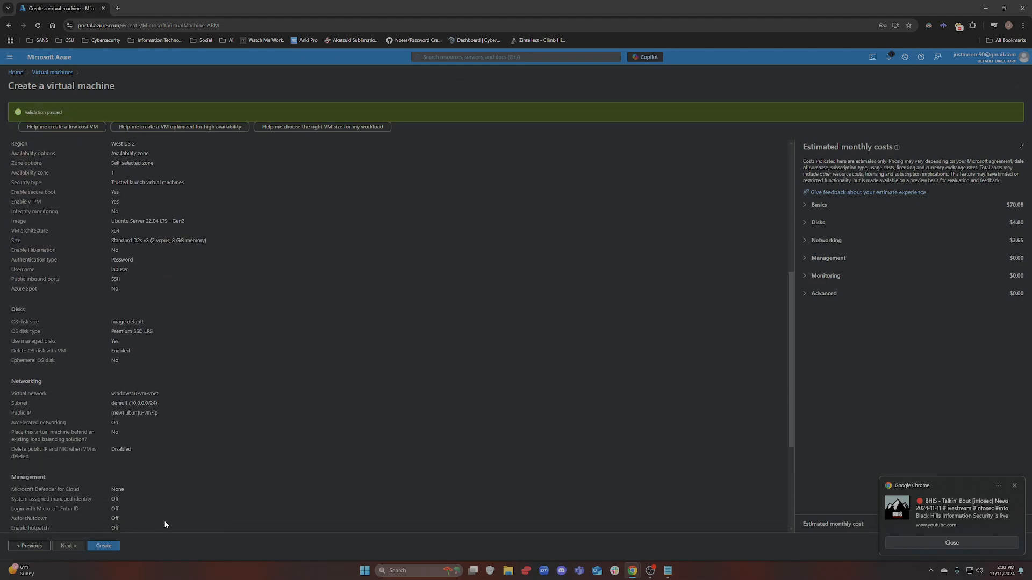
pyautogui.click(103, 547)
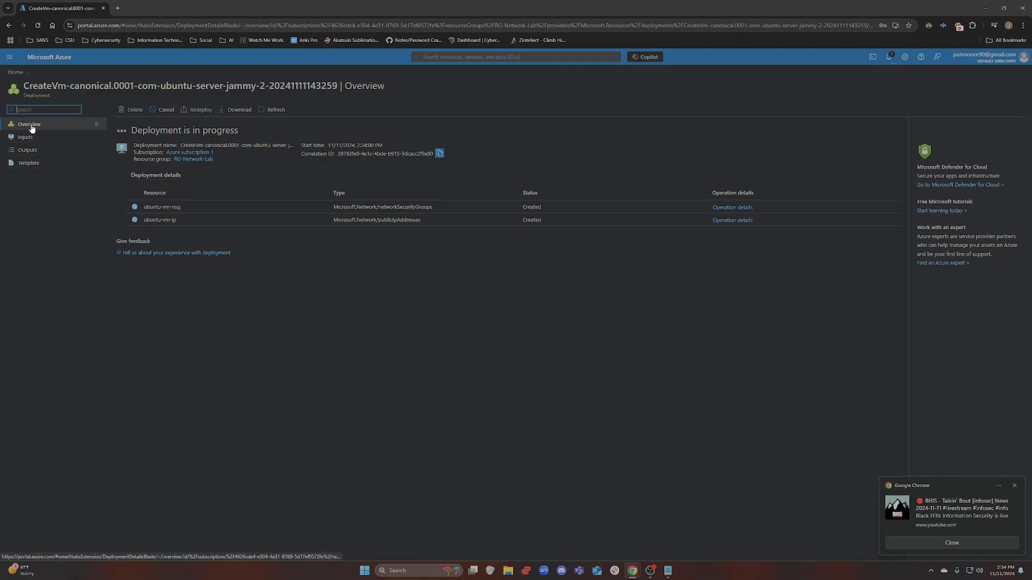
pyautogui.click(16, 72)
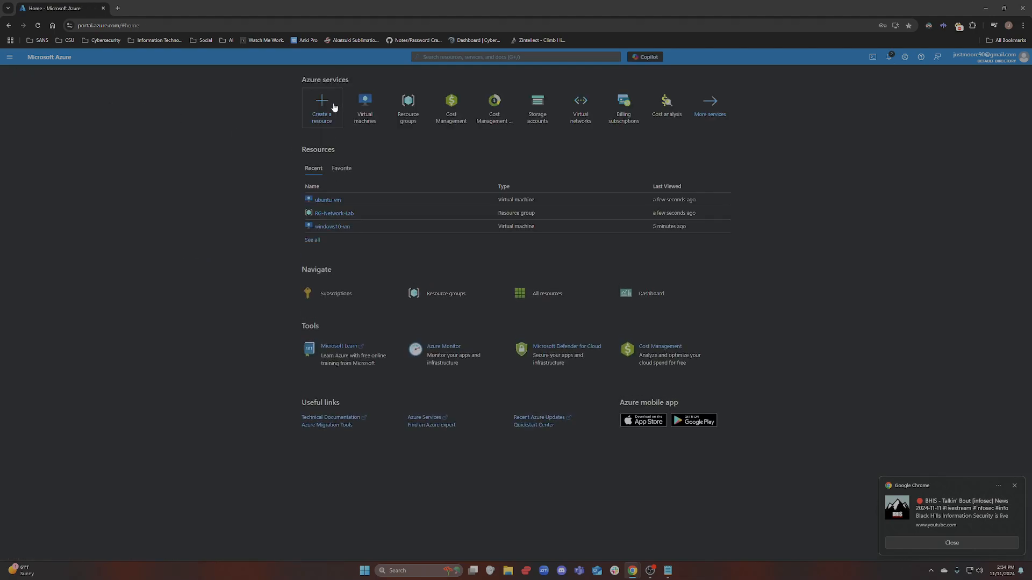
# Open RG-Network-Lab and refresh it to show ubuntu-vm among 11 resources, then search 'virtual'
pyautogui.click(410, 115)
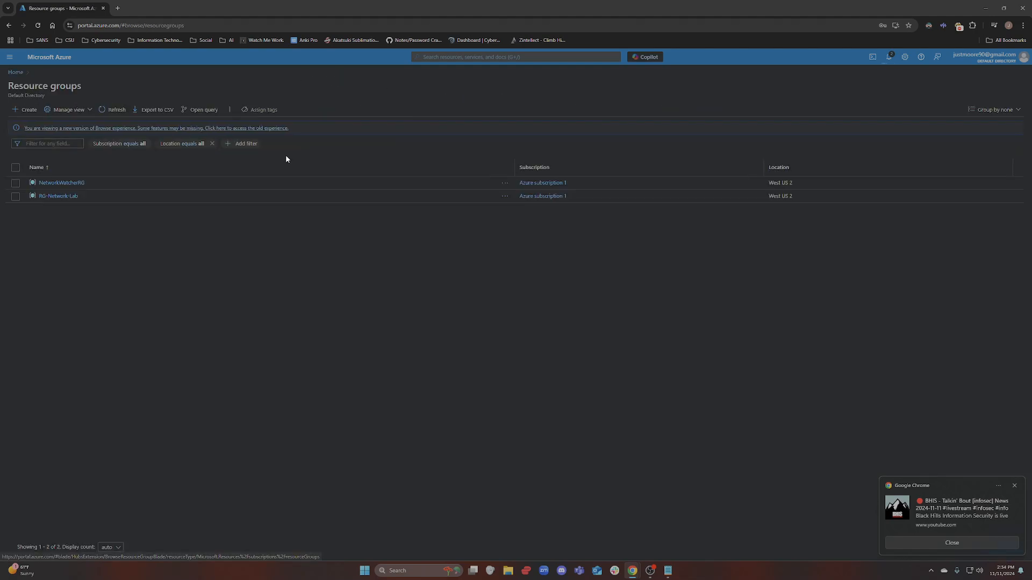
pyautogui.click(59, 197)
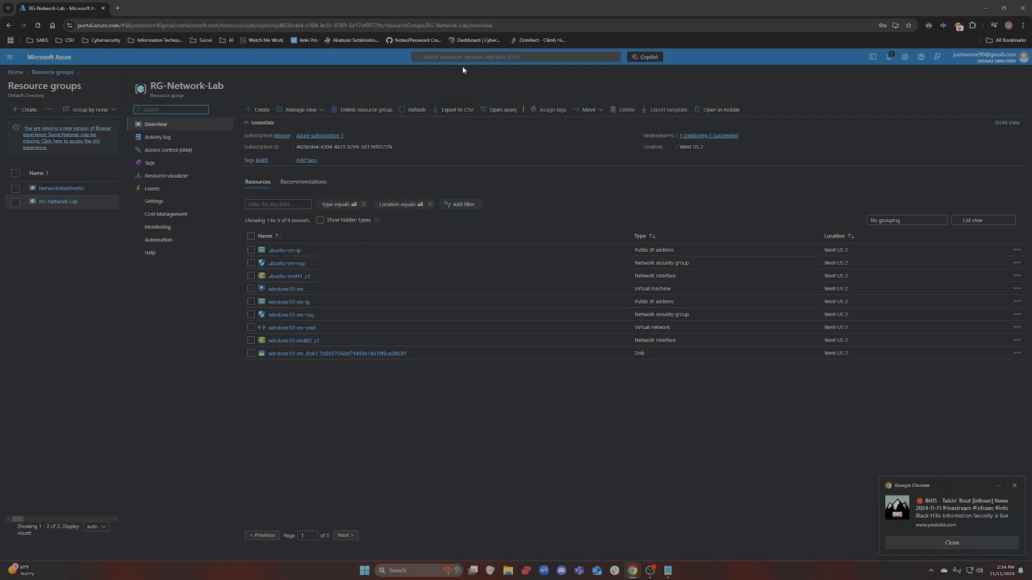
pyautogui.click(420, 109)
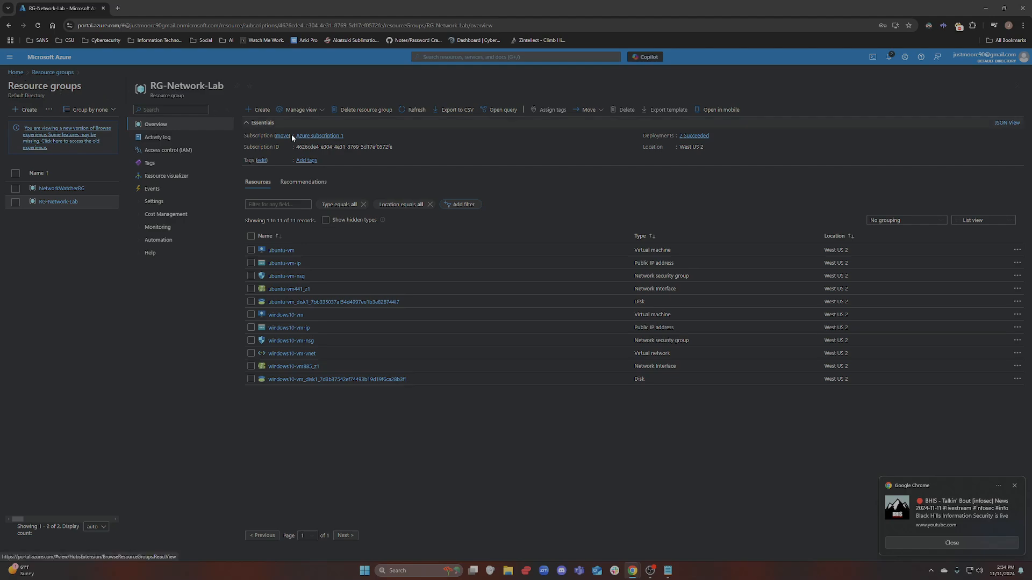
pyautogui.click(463, 57)
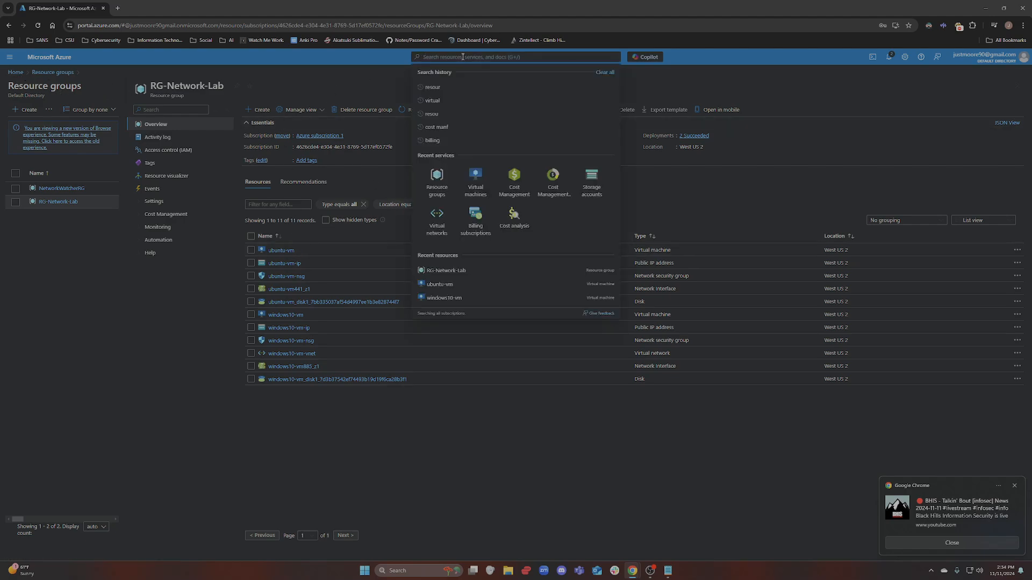
pyautogui.write('virtual')
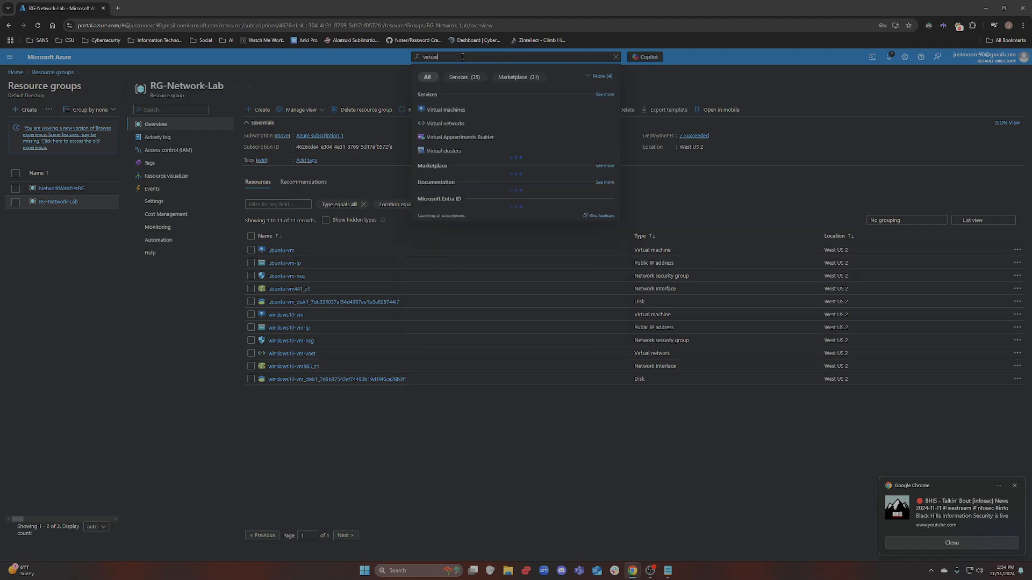
# Open ubuntu-vm from the Virtual machines list and check its virtual network and subnet
pyautogui.click(446, 110)
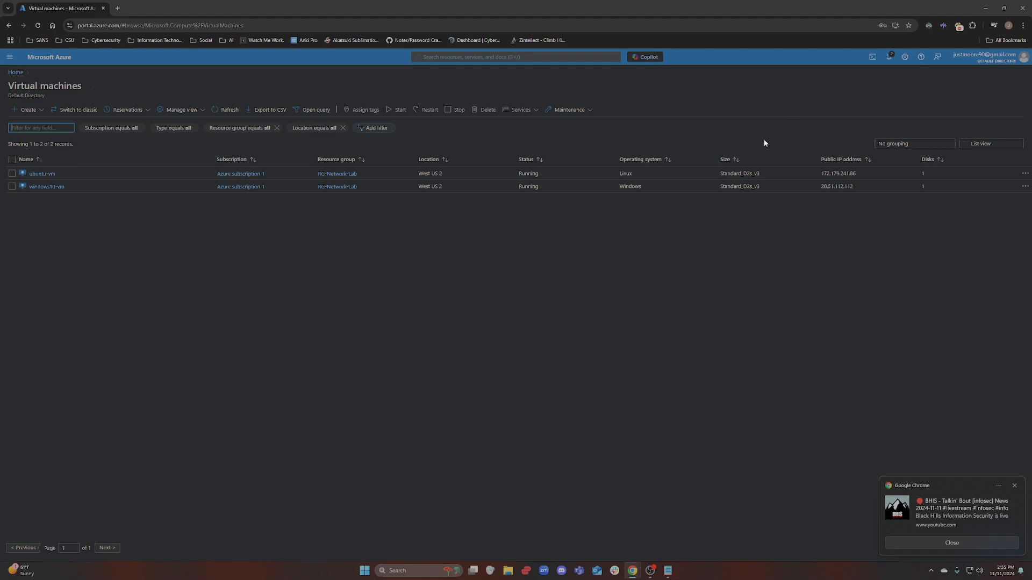
pyautogui.click(42, 175)
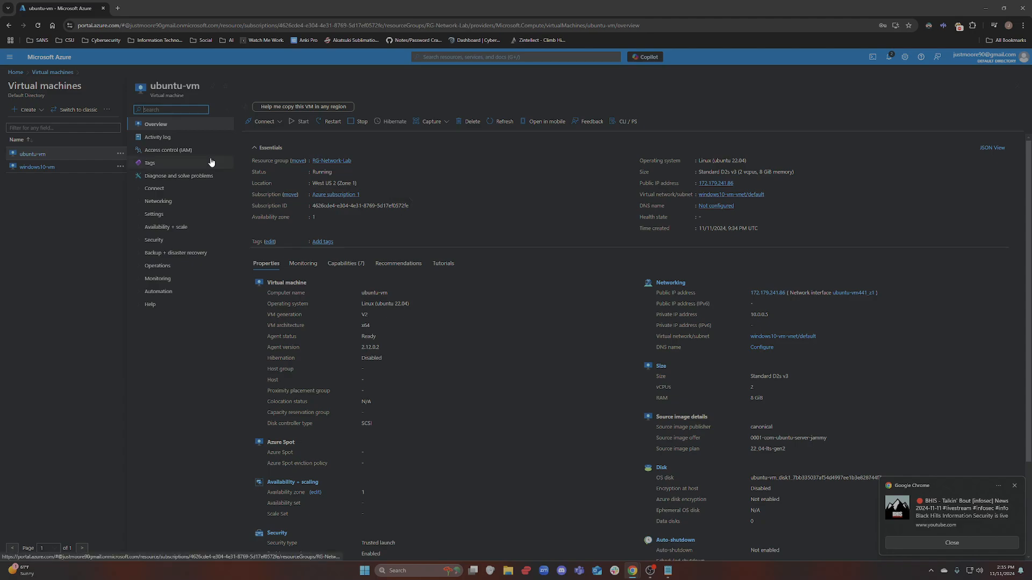
pyautogui.click(1014, 486)
pyautogui.scroll(-2, 797, 232)
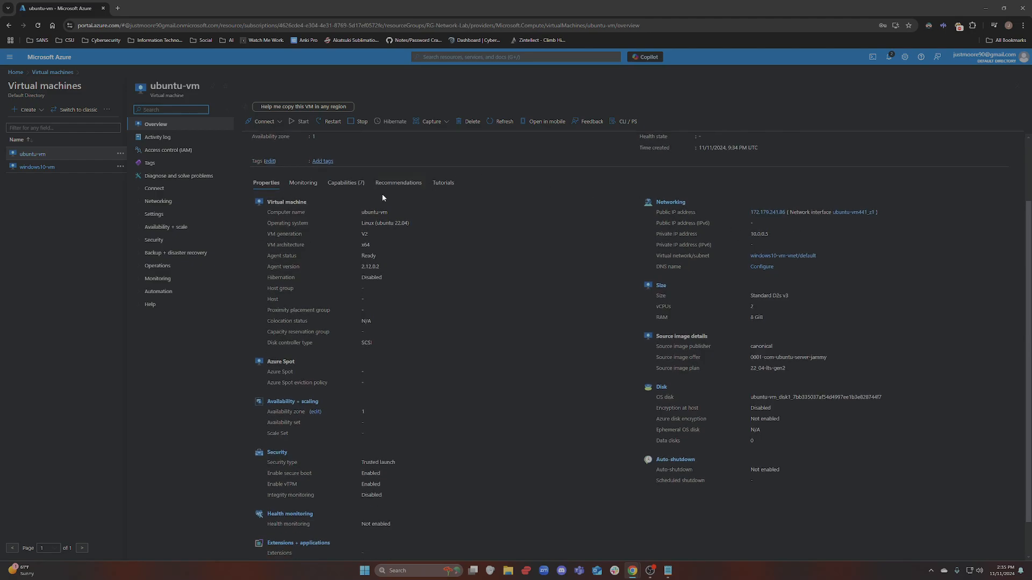
pyautogui.scroll(2, 380, 201)
pyautogui.scroll(-2, 376, 208)
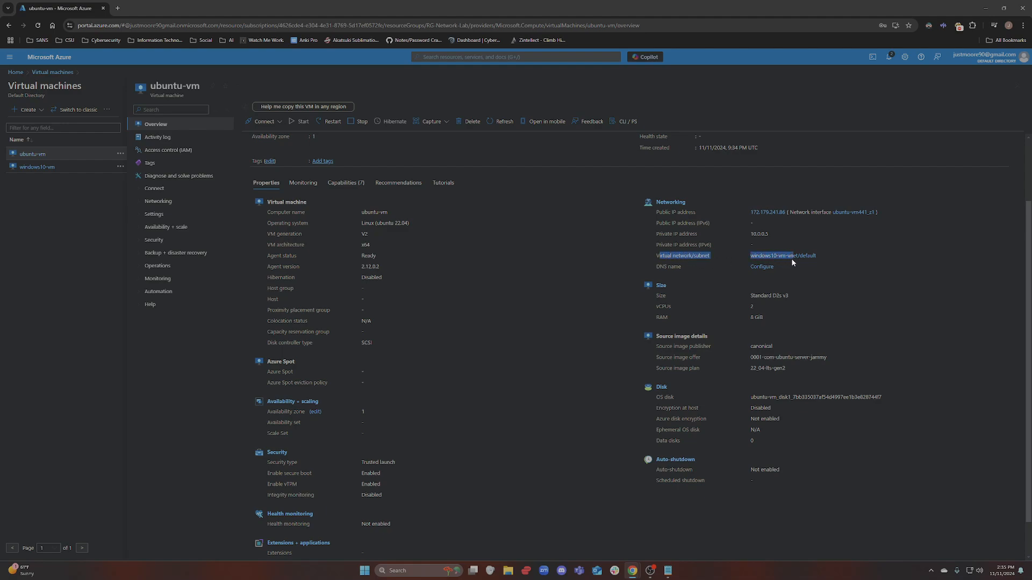
pyautogui.click(827, 258)
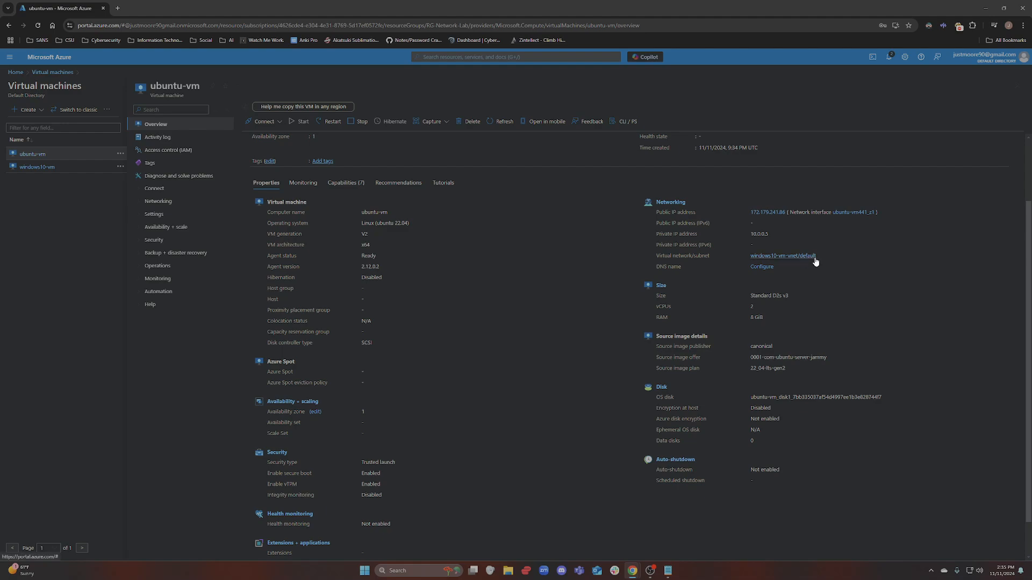
pyautogui.scroll(1, 432, 216)
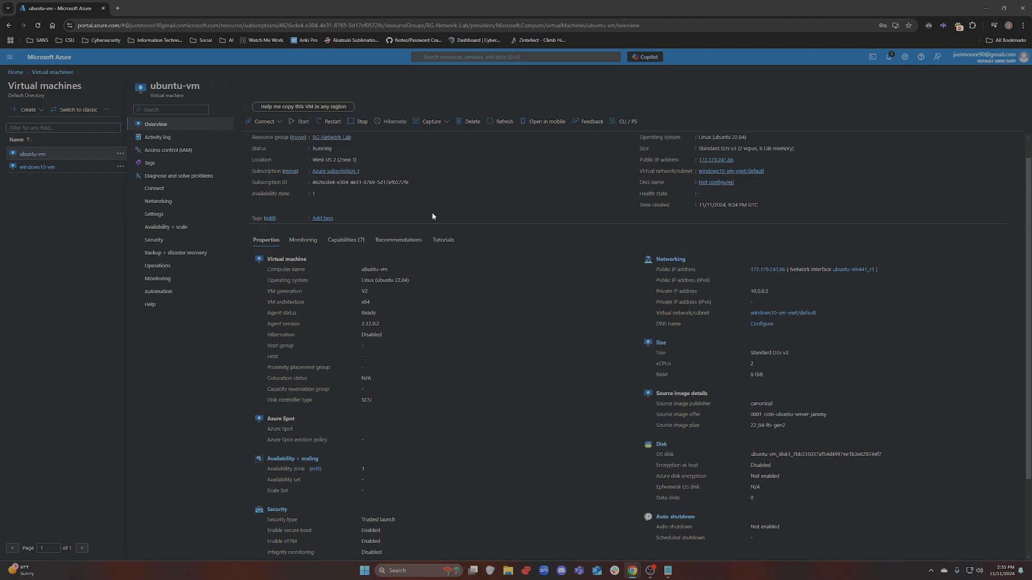
# Confirm windows10-vm also uses windows10-vm-vnet/default, then pull the Notion course notes tab into the browser
pyautogui.click(38, 167)
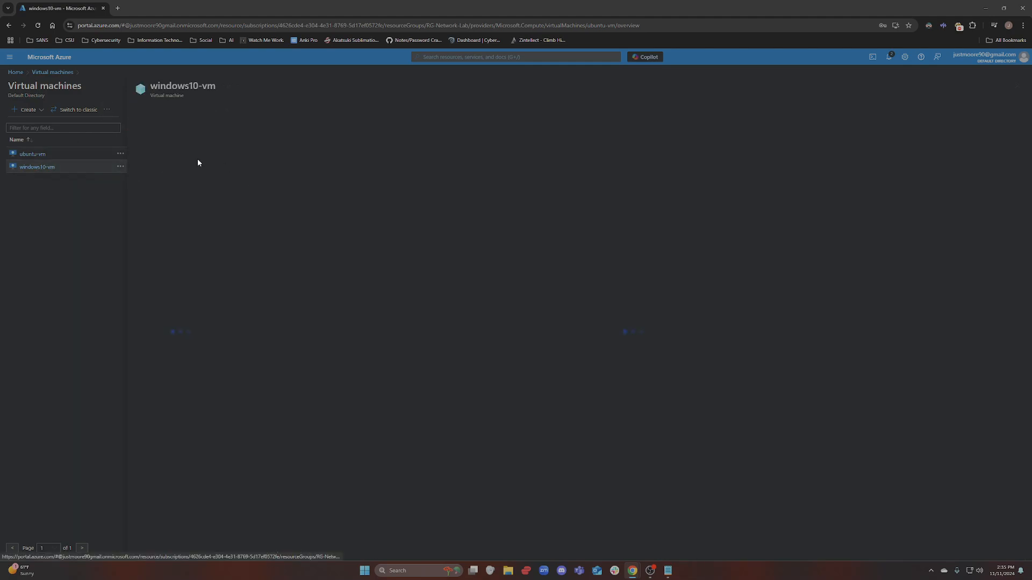
pyautogui.scroll(-1, 704, 189)
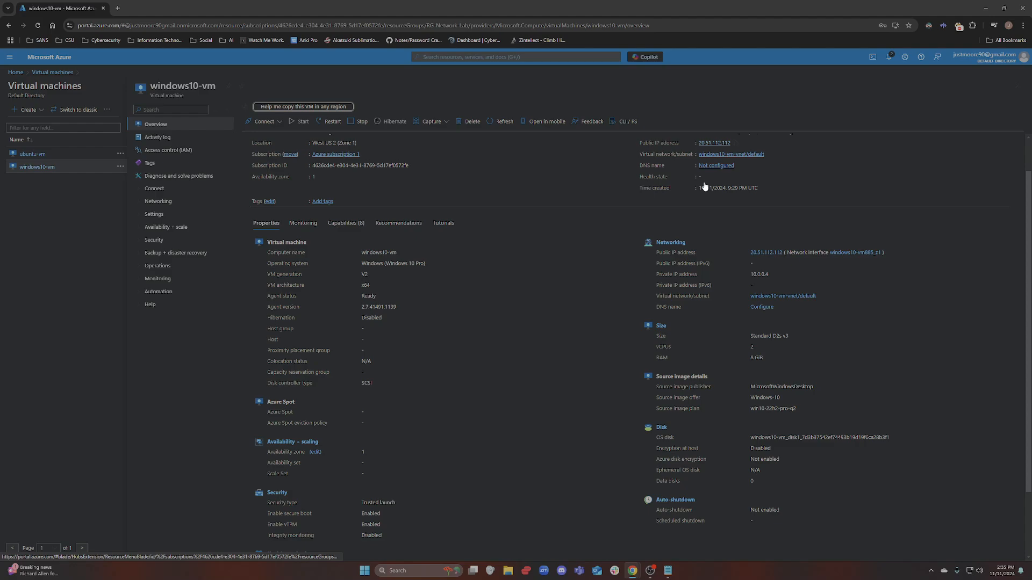
pyautogui.scroll(-1, 704, 186)
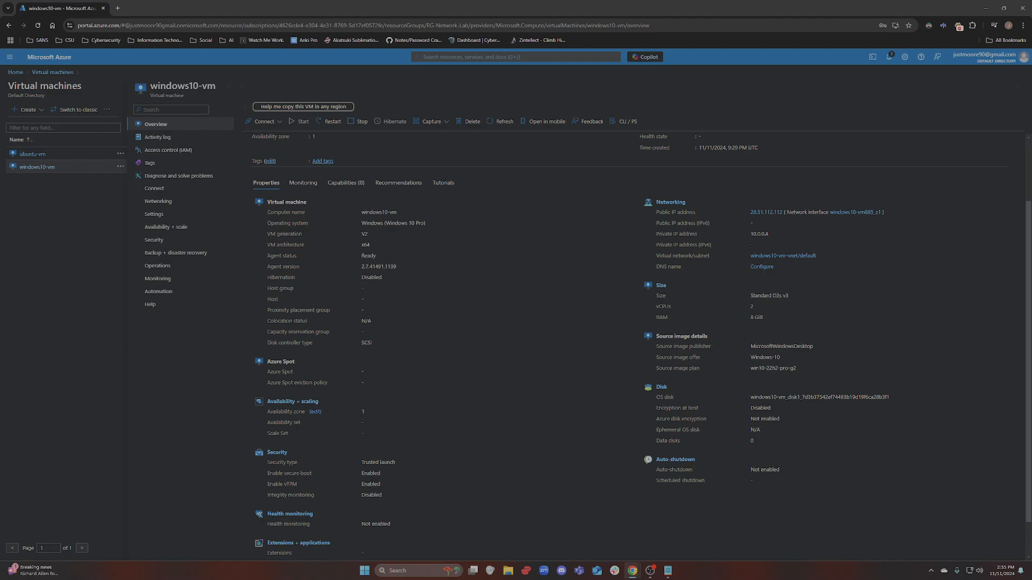
pyautogui.moveTo(376, 579); pyautogui.dragTo(201, 16)
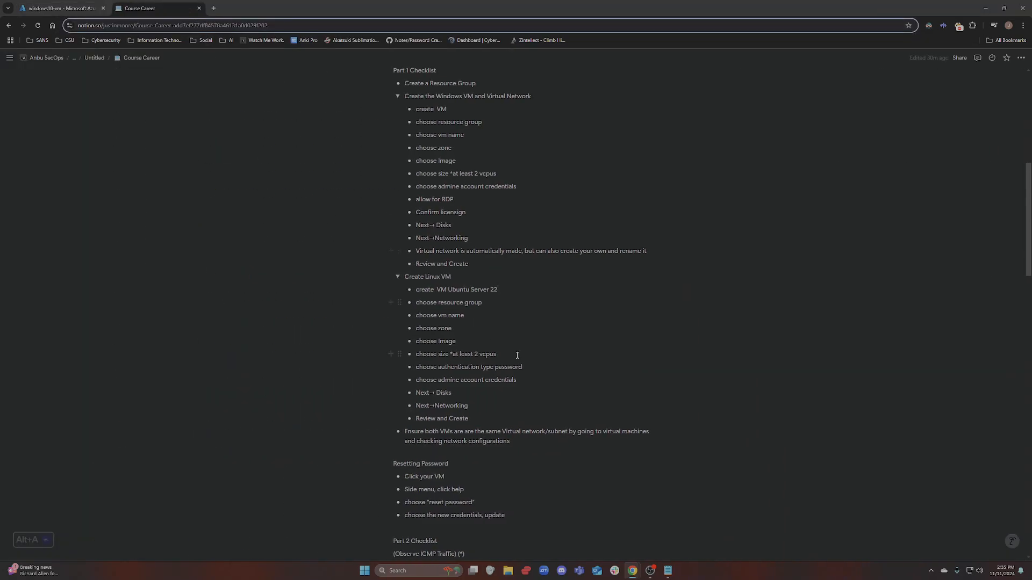
# Zoom and scroll the Course Career page so the whole Lab 2 resource diagram fits on screen
pyautogui.hotkey('ctrl', '+')
pyautogui.hotkey('ctrl', '+')
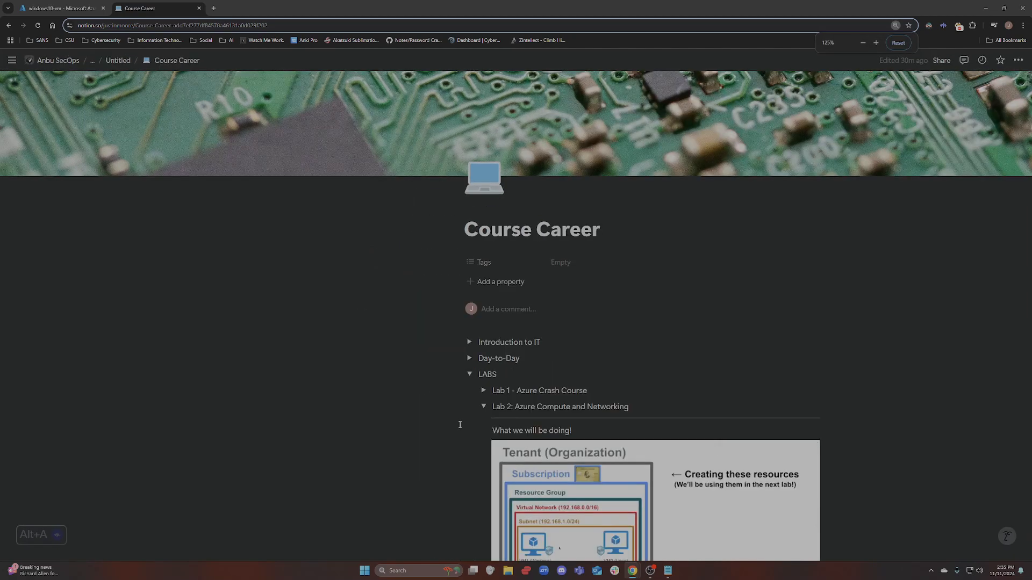
pyautogui.hotkey('ctrl', '+')
pyautogui.hotkey('ctrl', '+')
pyautogui.hotkey('ctrl', '+')
pyautogui.hotkey('ctrl', '+')
pyautogui.hotkey('ctrl', '+')
pyautogui.hotkey('ctrl', '+')
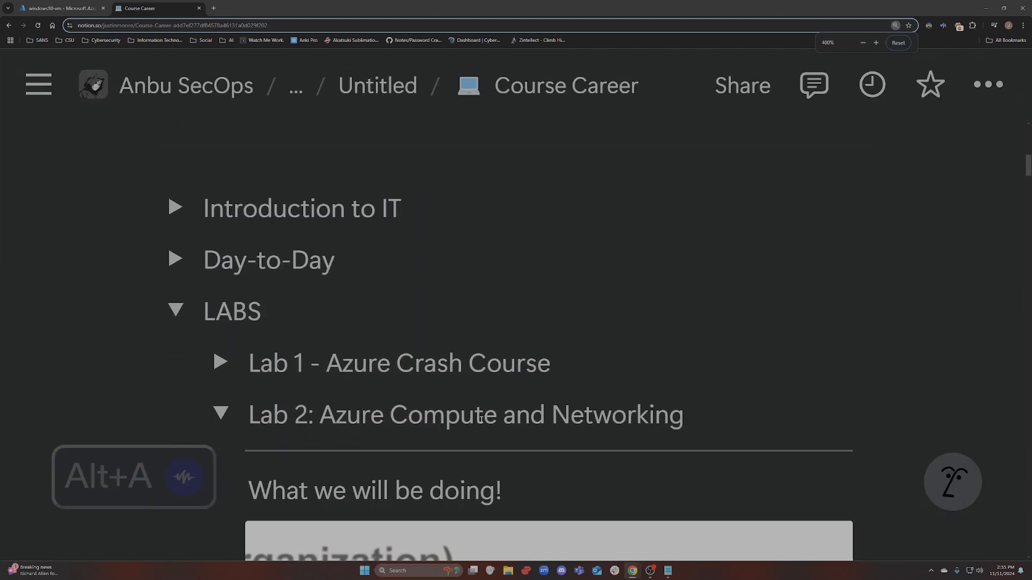
pyautogui.scroll(-5, 481, 418)
pyautogui.hotkey('ctrl', '-')
pyautogui.hotkey('ctrl', '-')
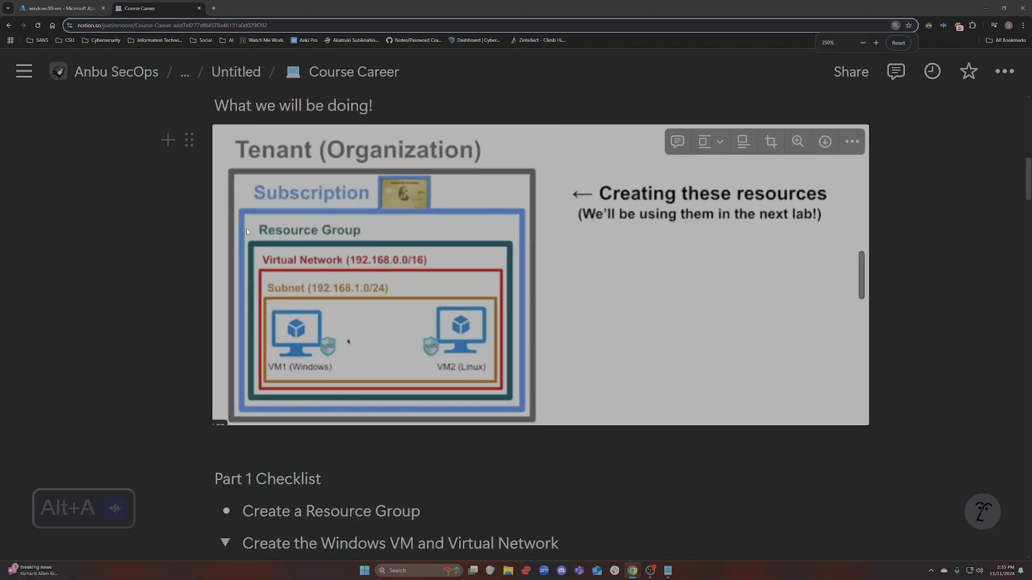